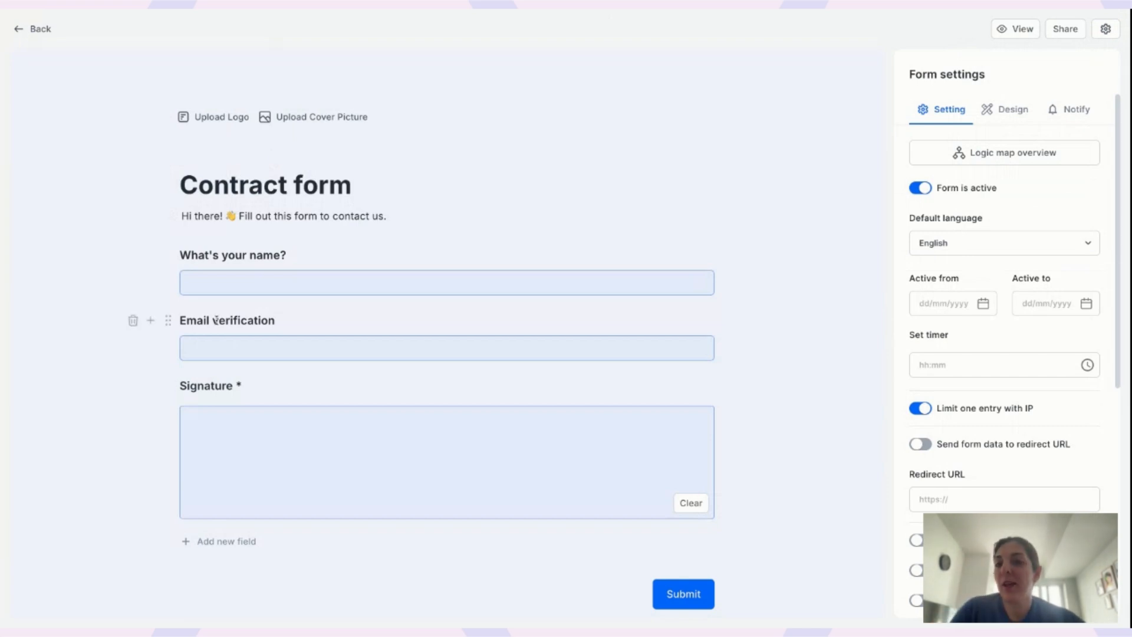
Scroll down the Contract form to the Email verification question.
scroll(177, 321, "down", 3)
Insert a Single Choice question named 'Industry' with bulk options Tech and Healthcare.
left_click(151, 235)
scroll(205, 446, "down", 3)
type("choice")
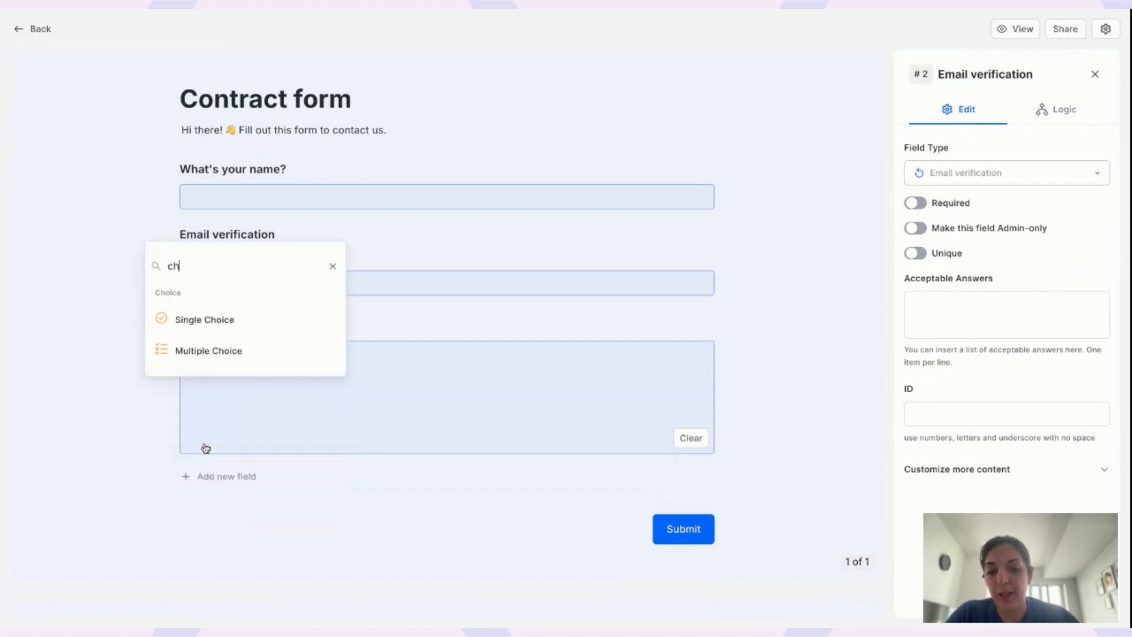
left_click(246, 326)
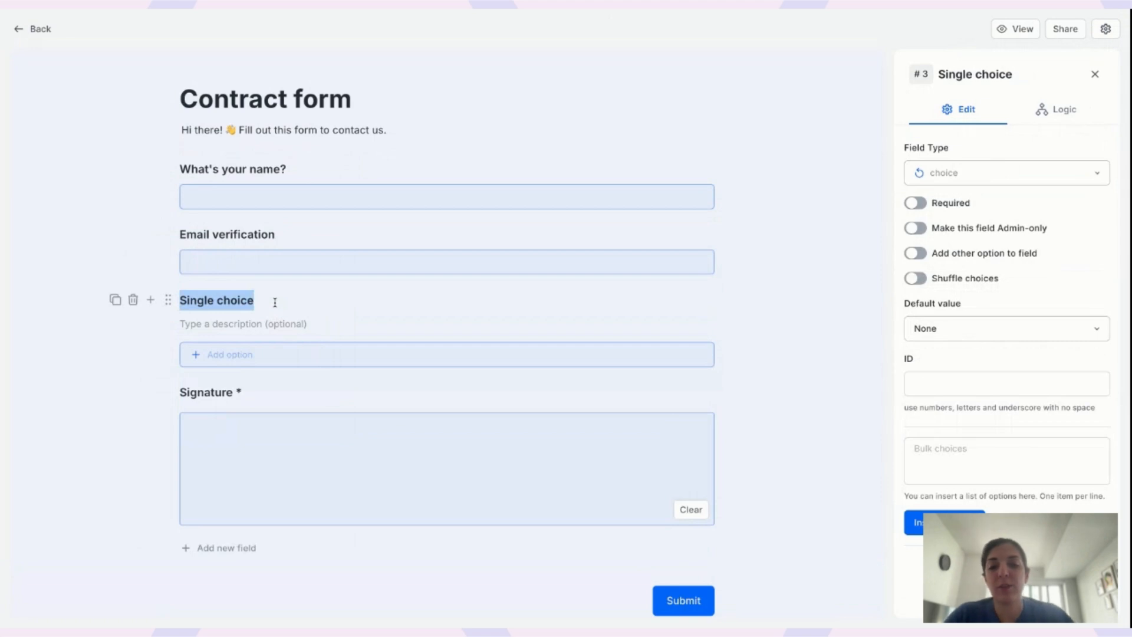
type("Industry")
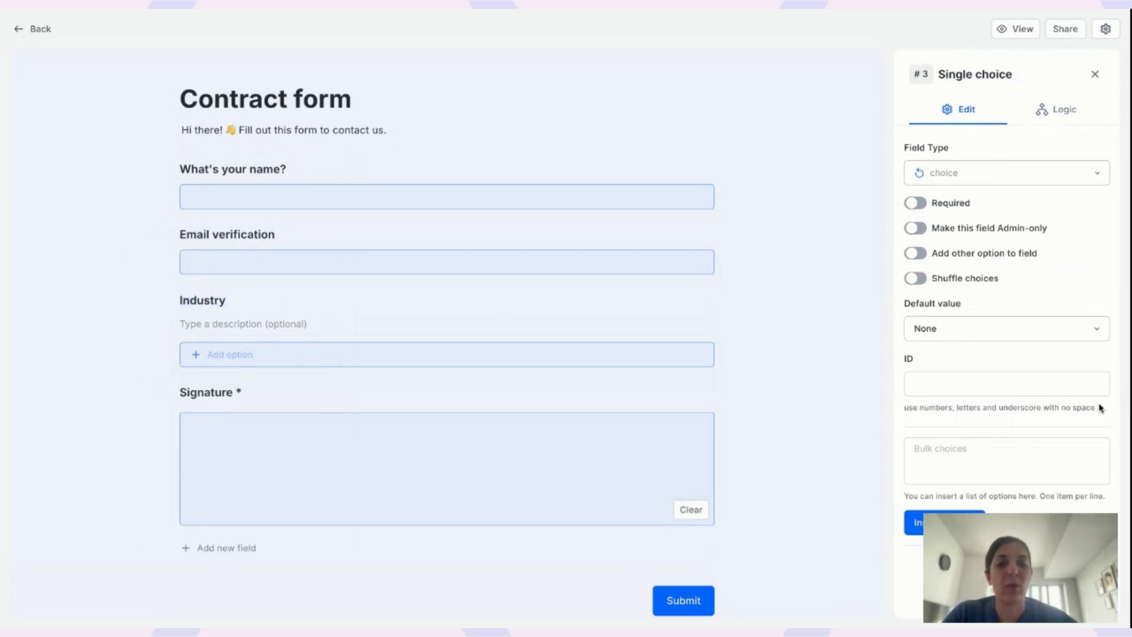
left_click(1022, 449)
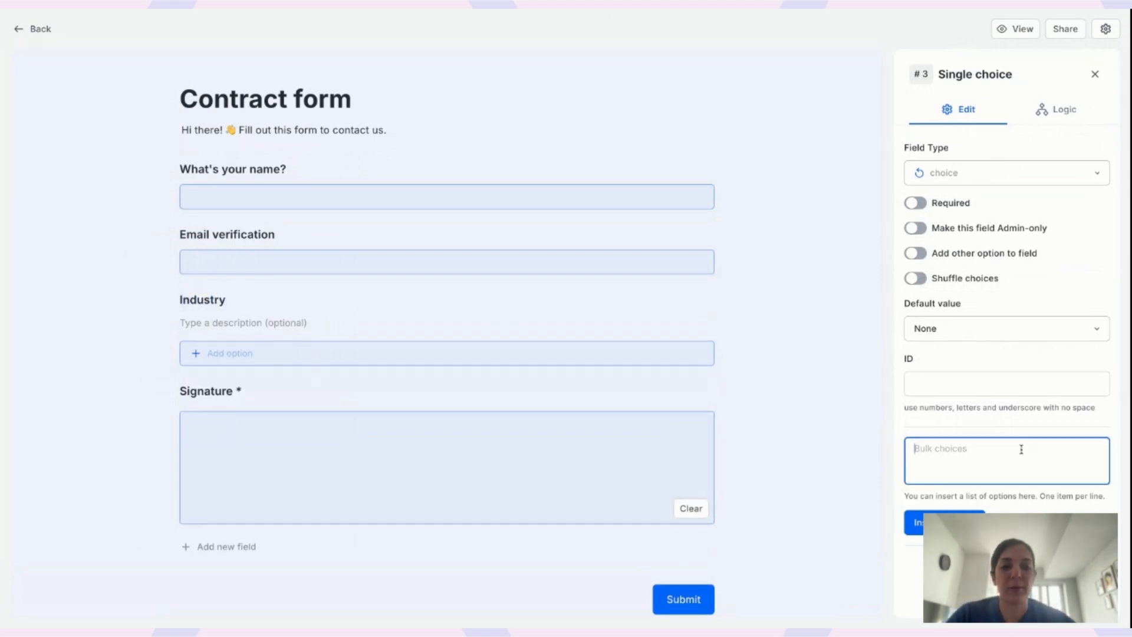
type("Tech ")
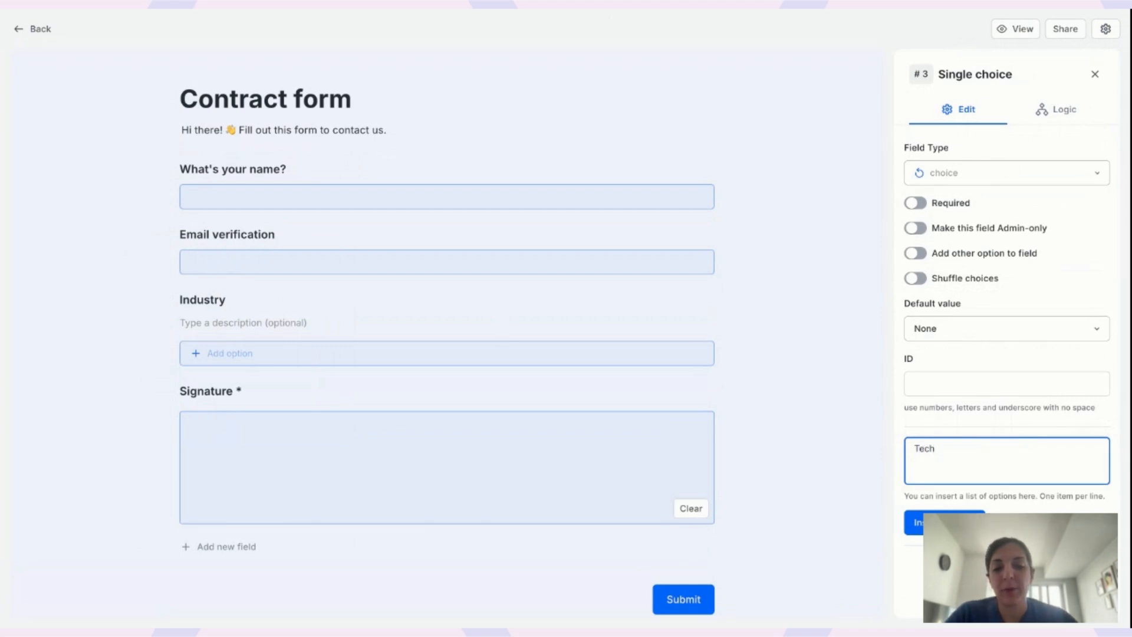
type("Healthcare")
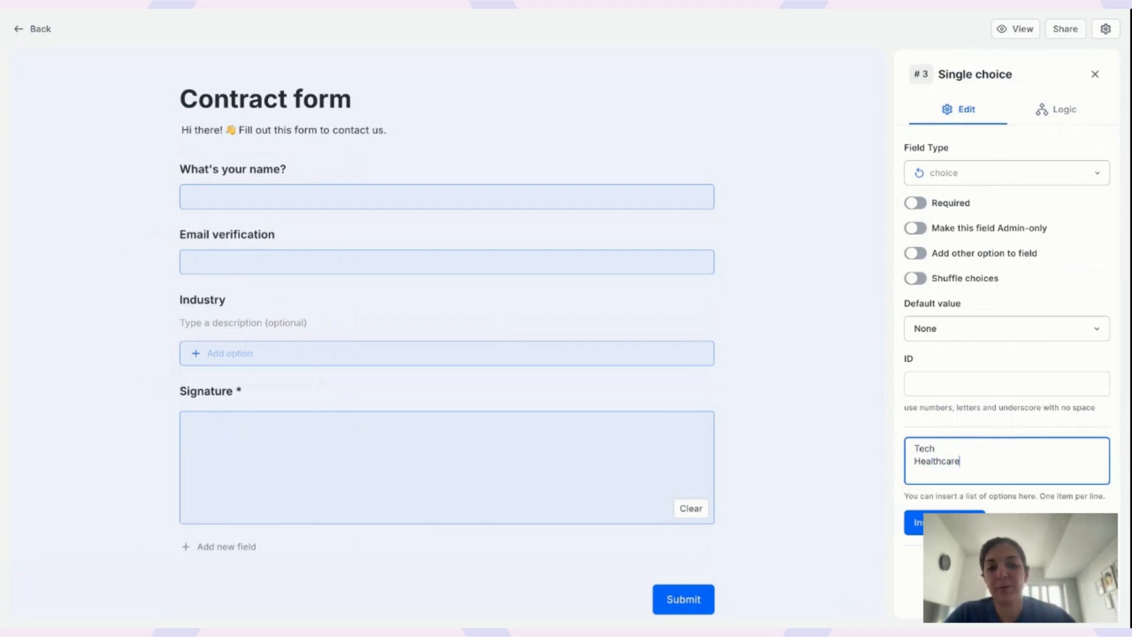
left_click(915, 523)
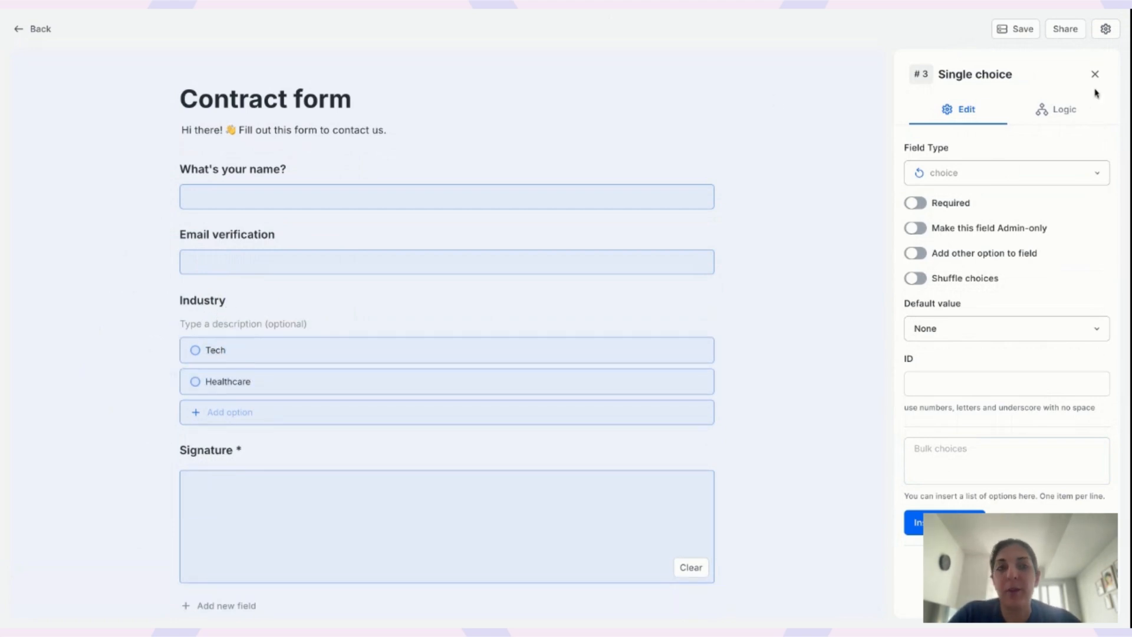
Add an Industry logic rule: if Option 1. Tech, hide Signature; then save the form.
scroll(177, 307, "down", 2)
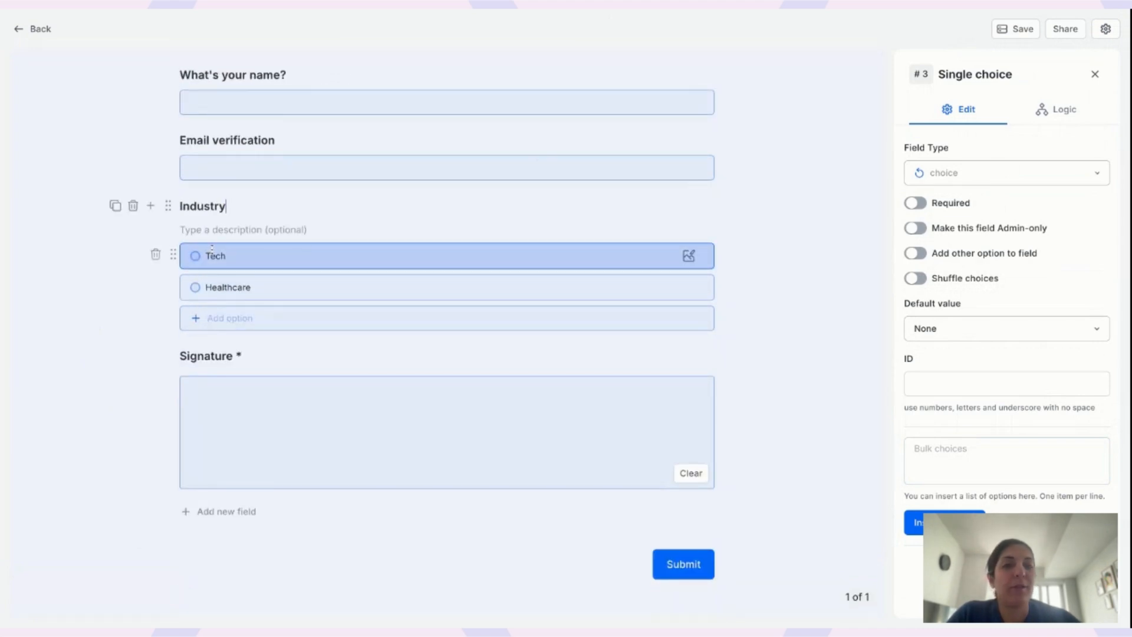
left_click(1056, 108)
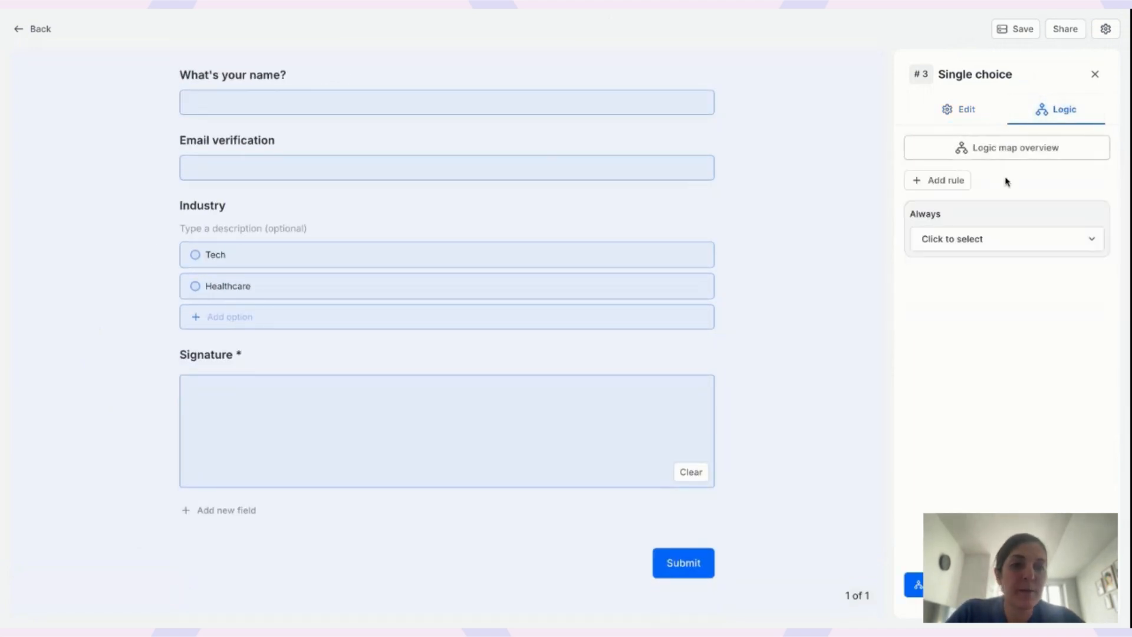
left_click(945, 182)
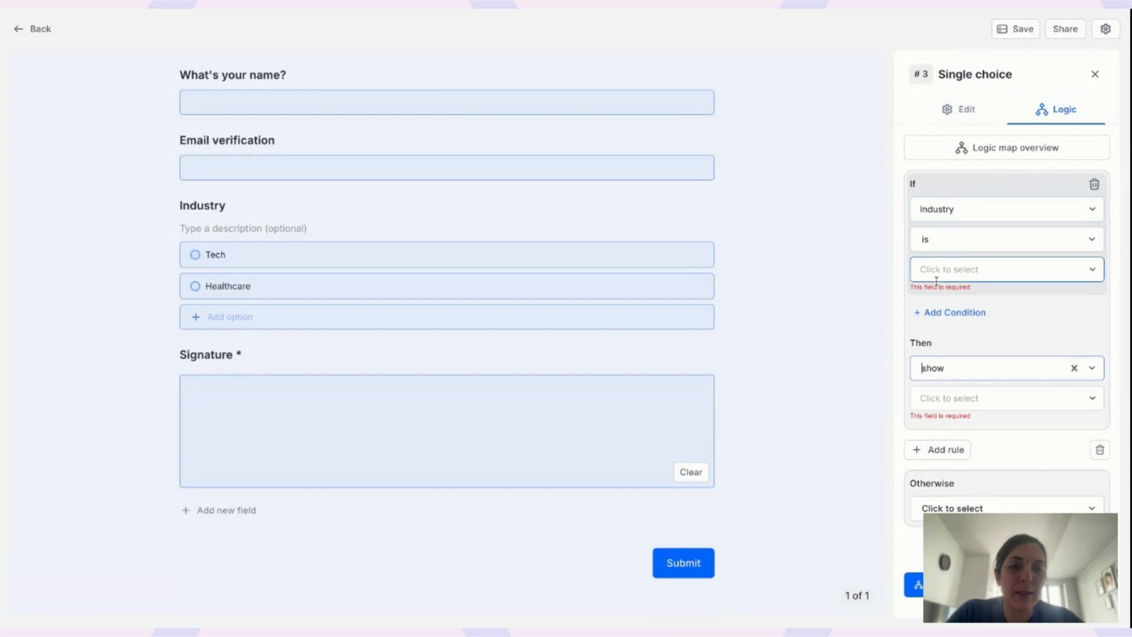
left_click(946, 269)
left_click(947, 304)
left_click(953, 357)
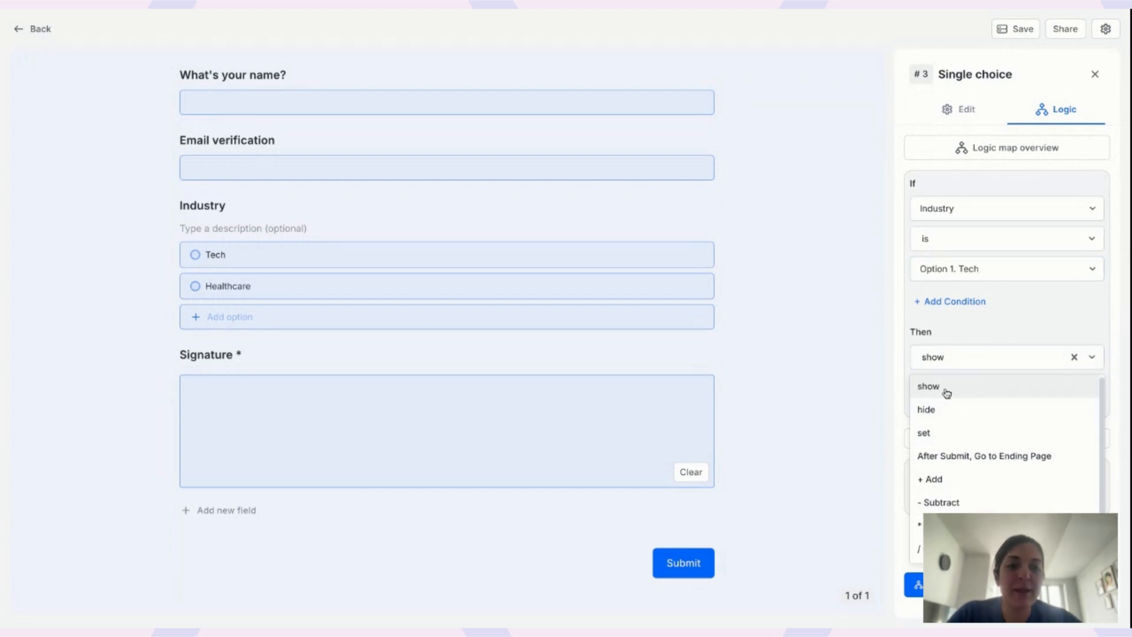
left_click(947, 409)
left_click(974, 386)
left_click(947, 464)
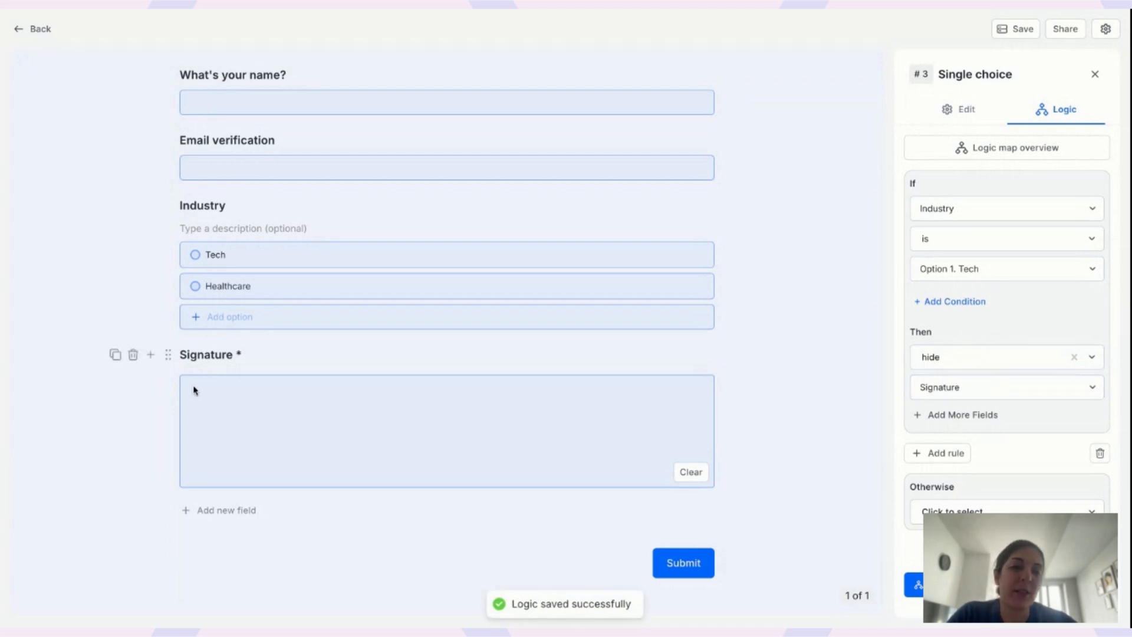
left_click(1019, 39)
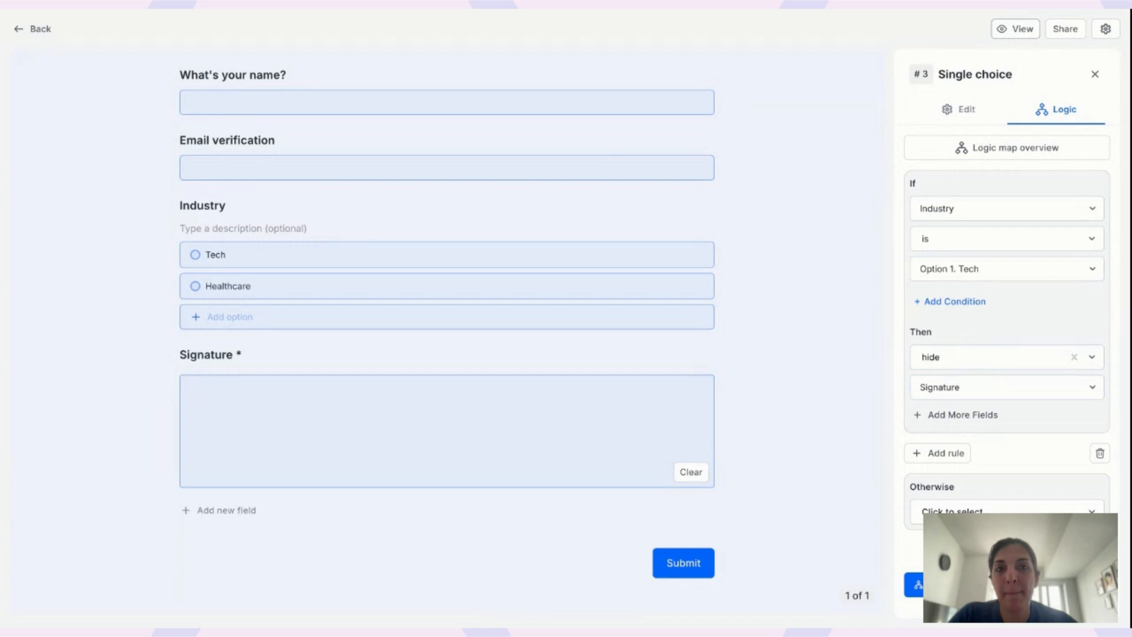
Preview the form, choosing Tech, Healthcare, then Tech to test Signature hiding.
left_click(1014, 29)
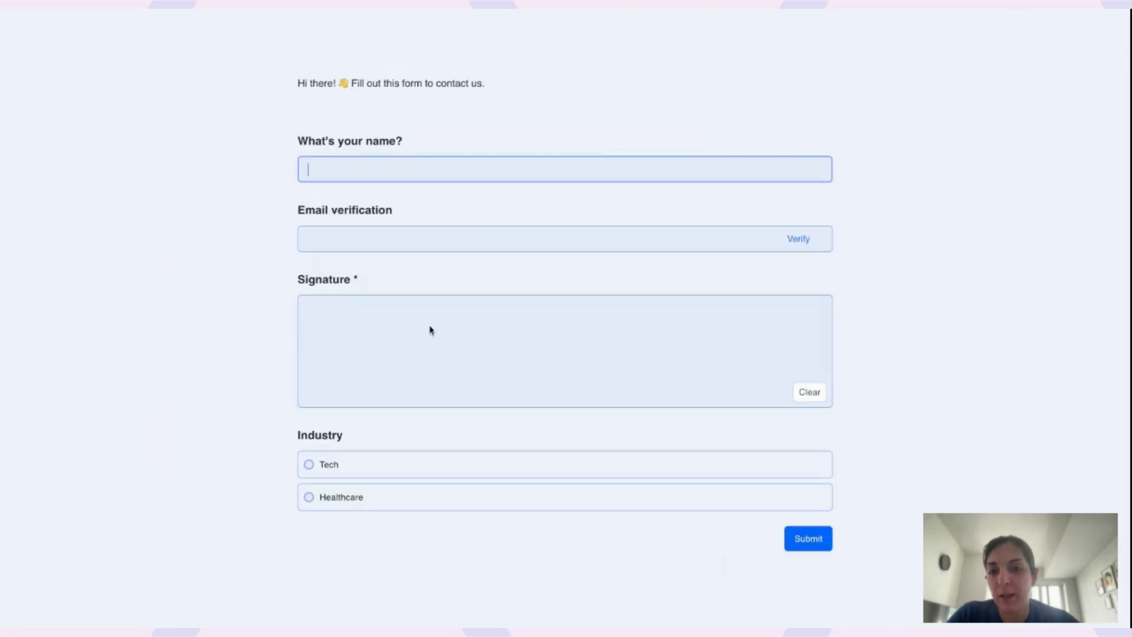
left_click(325, 464)
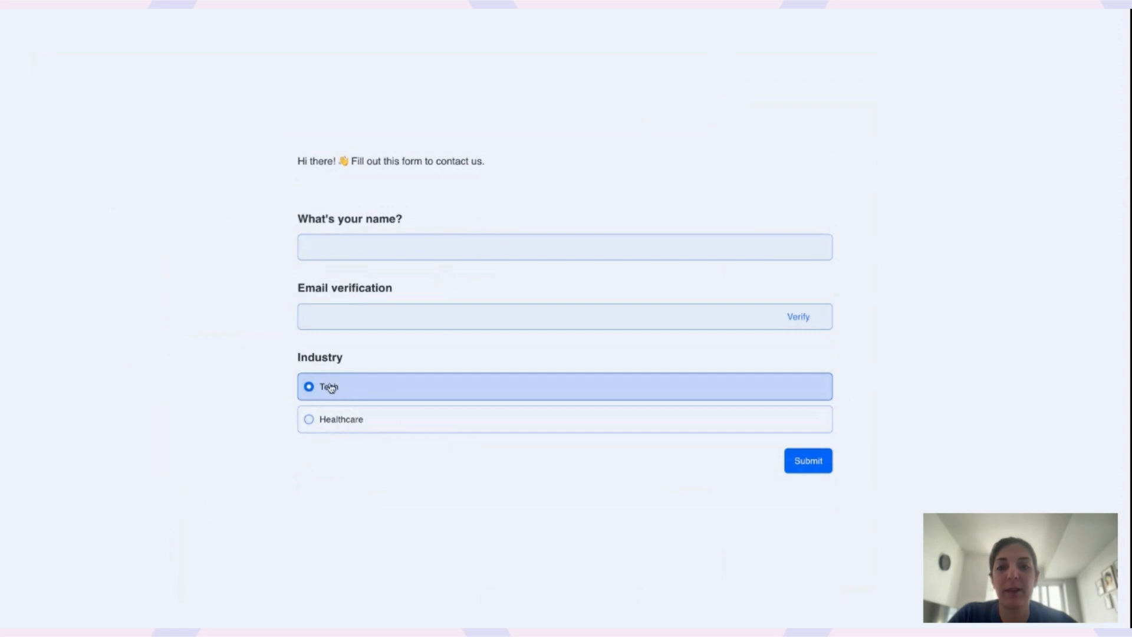
left_click(337, 420)
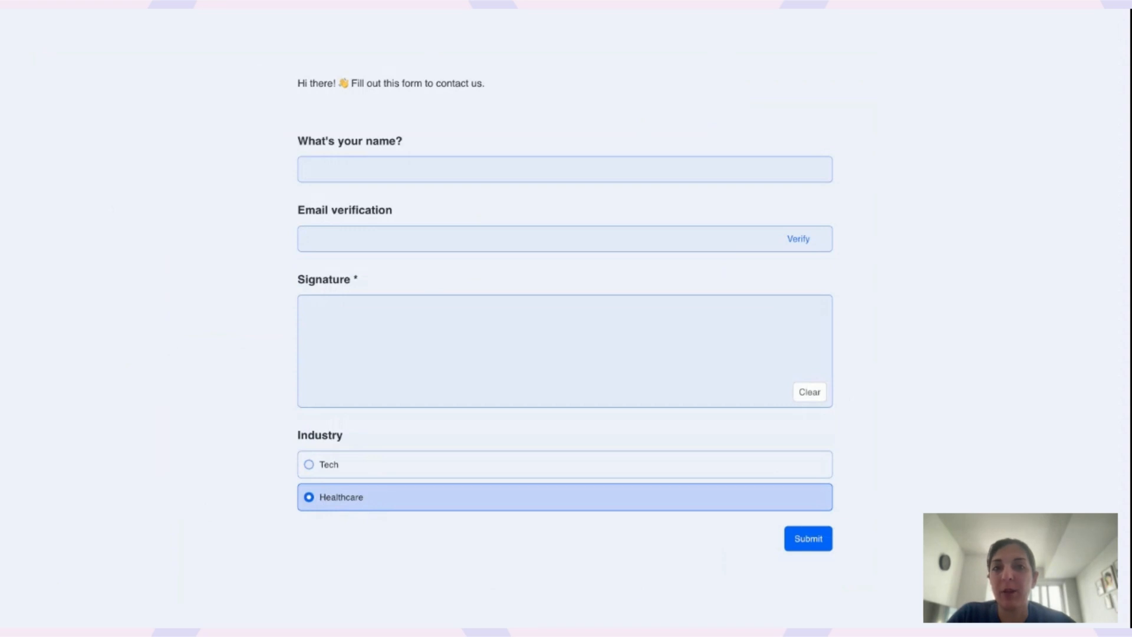
left_click(322, 466)
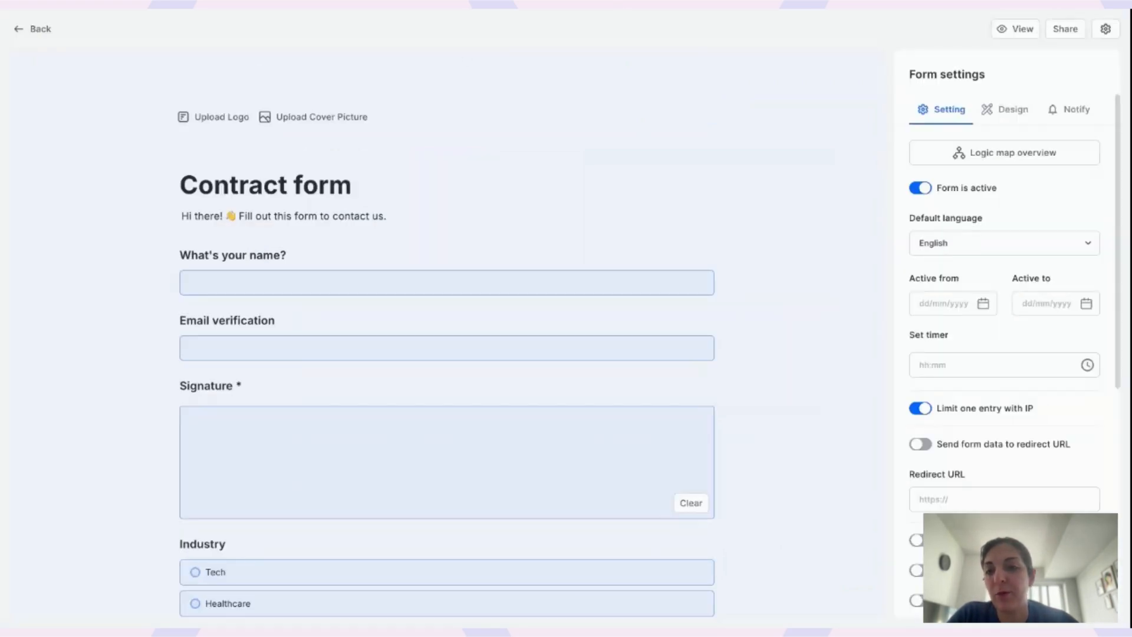
Drag Industry above Signature and retest by choosing Tech, then Healthcare.
scroll(319, 334, "down", 3)
left_click_drag(171, 335, 171, 157)
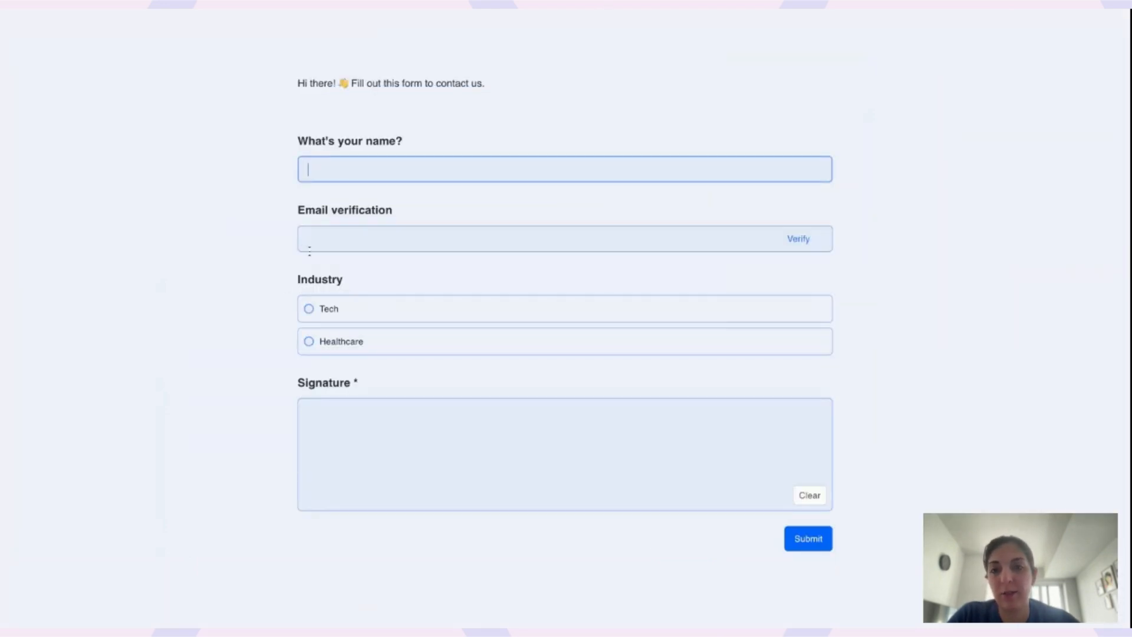
left_click(316, 307)
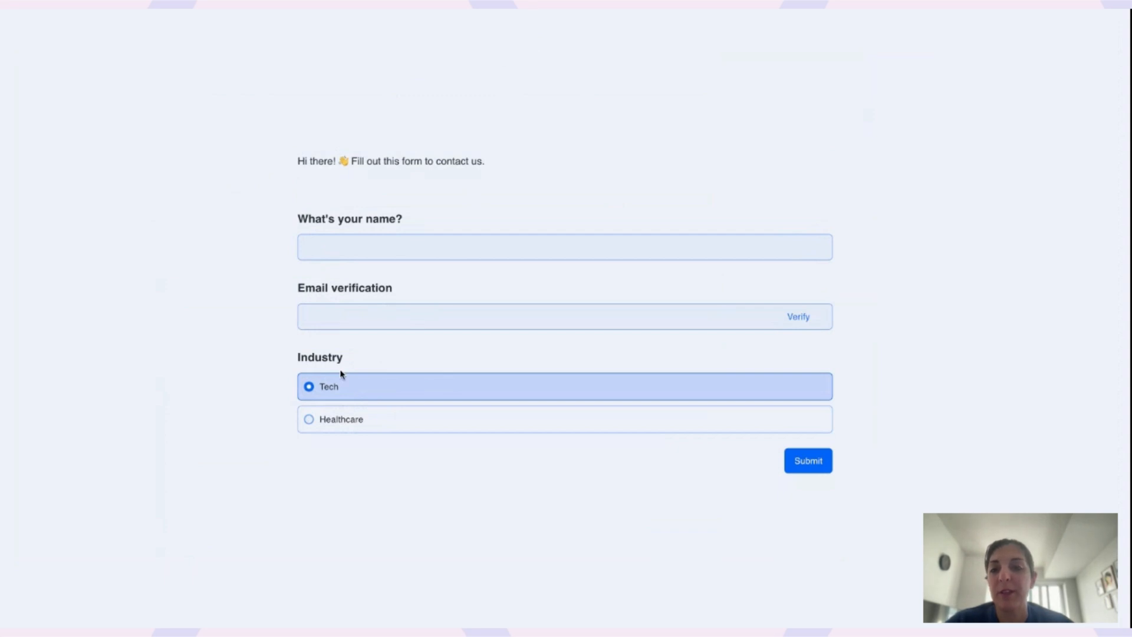
left_click(334, 422)
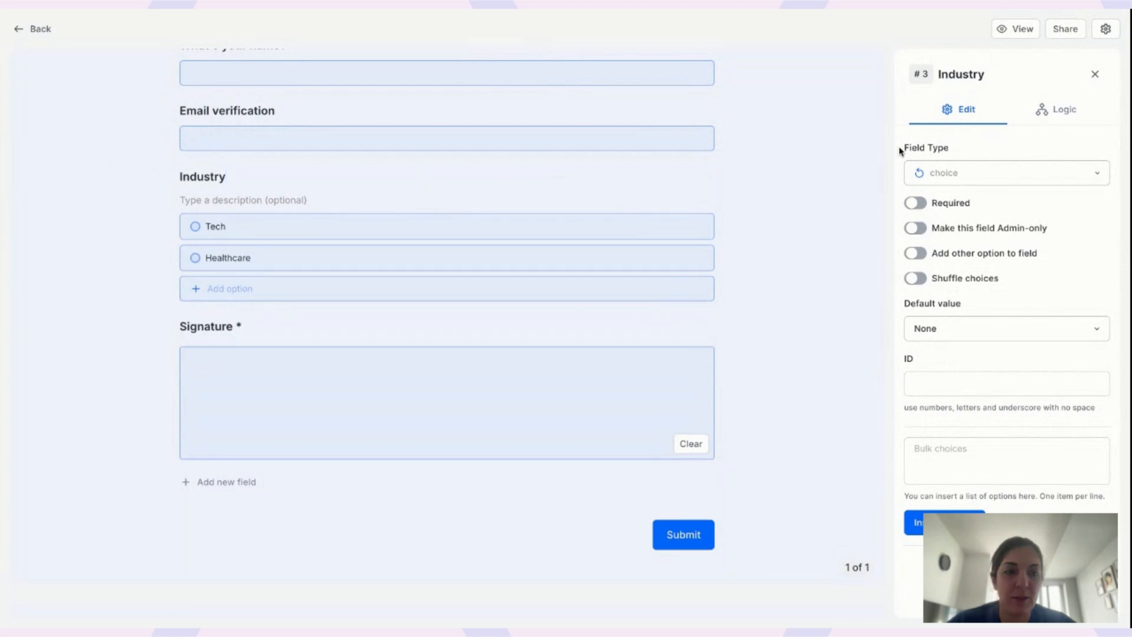
Change the Industry rule to: if Option 2. Healthcare, show Signature.
left_click(1057, 113)
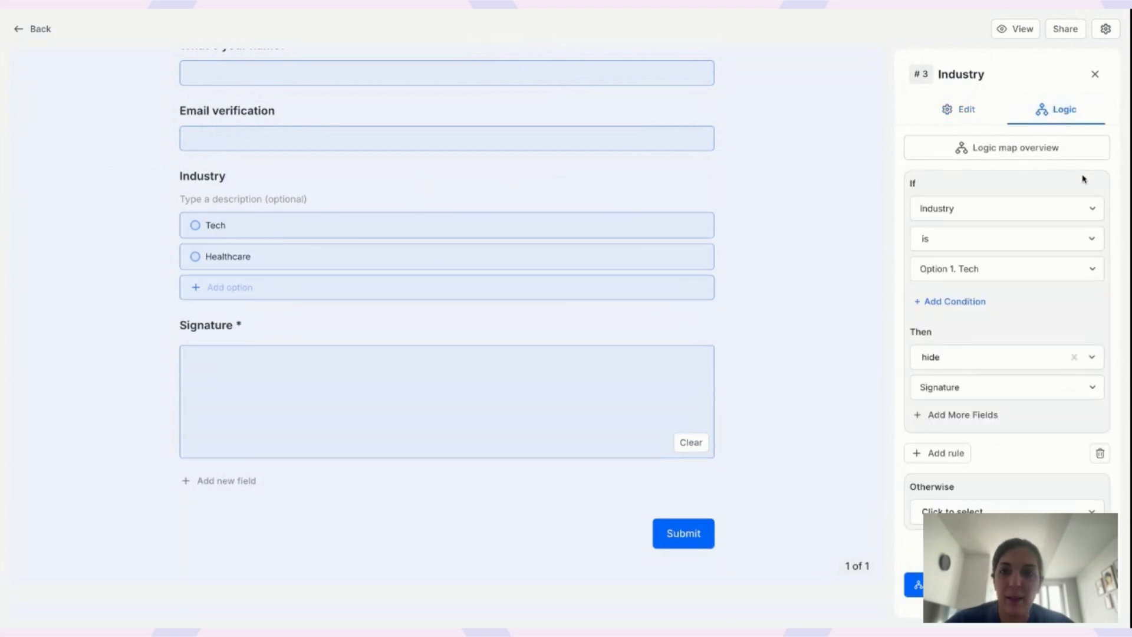
left_click(1009, 270)
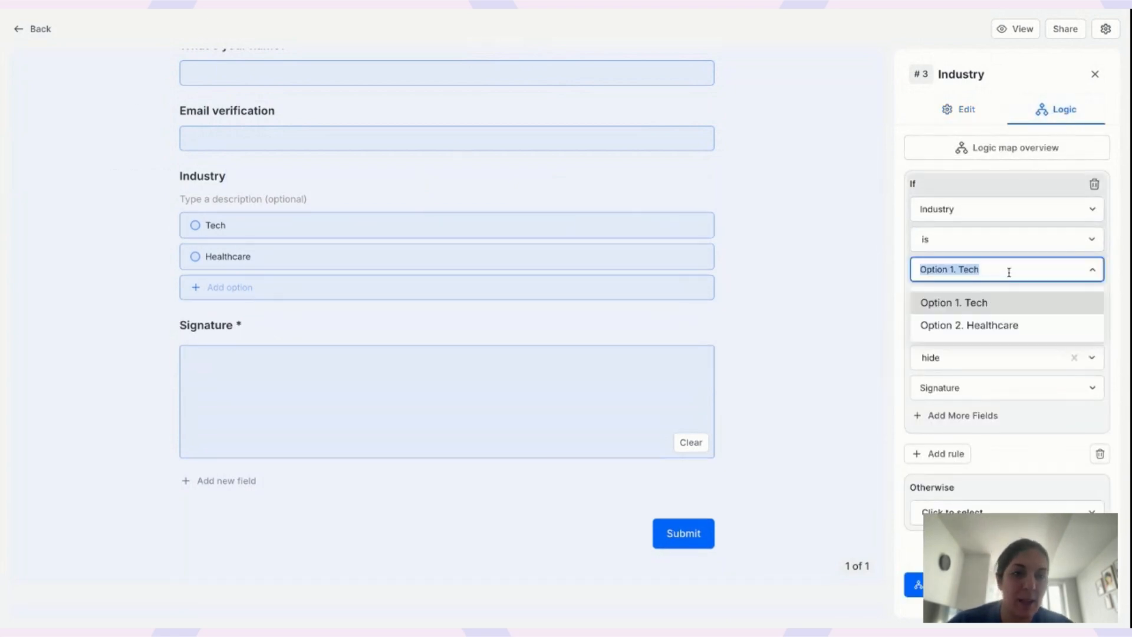
left_click(982, 326)
left_click(979, 357)
left_click(943, 412)
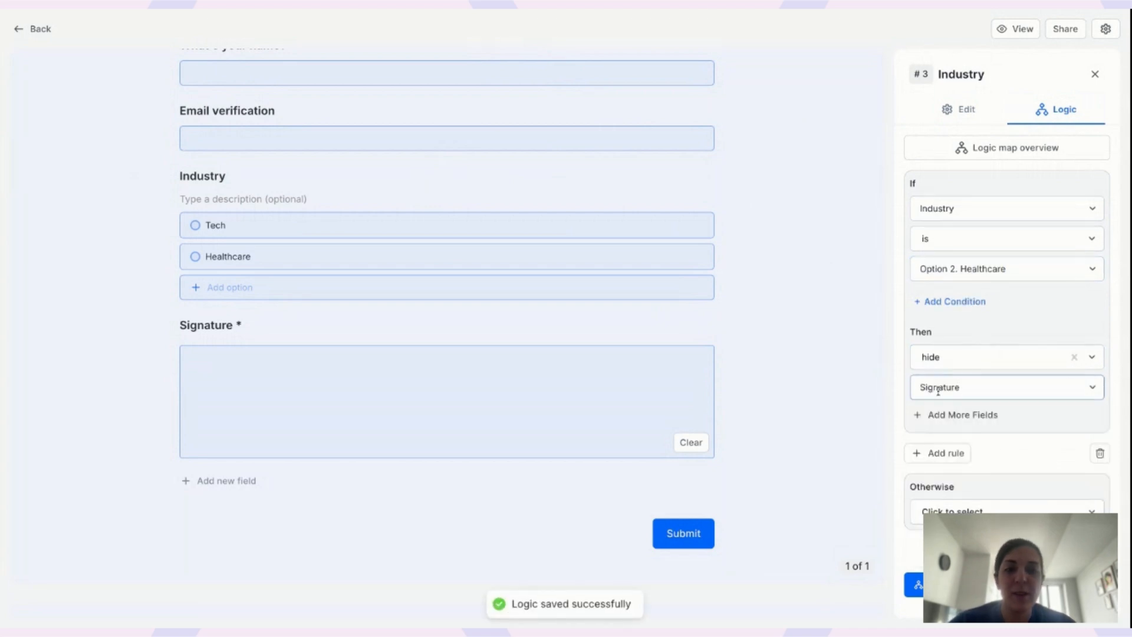
left_click(911, 360)
left_click(970, 391)
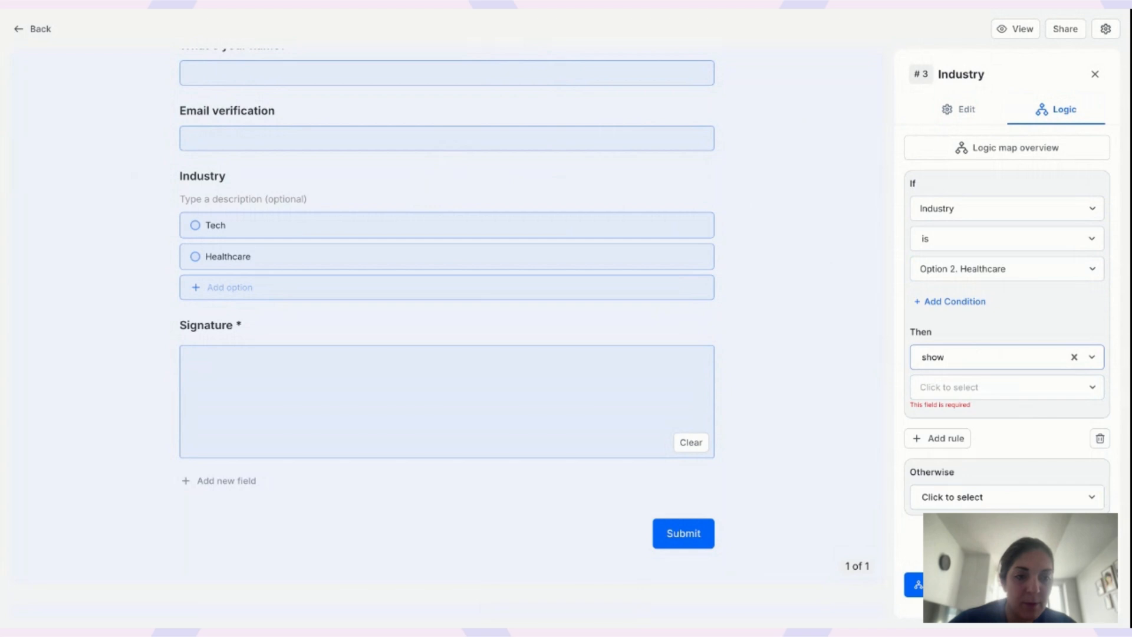
left_click(979, 389)
left_click(996, 465)
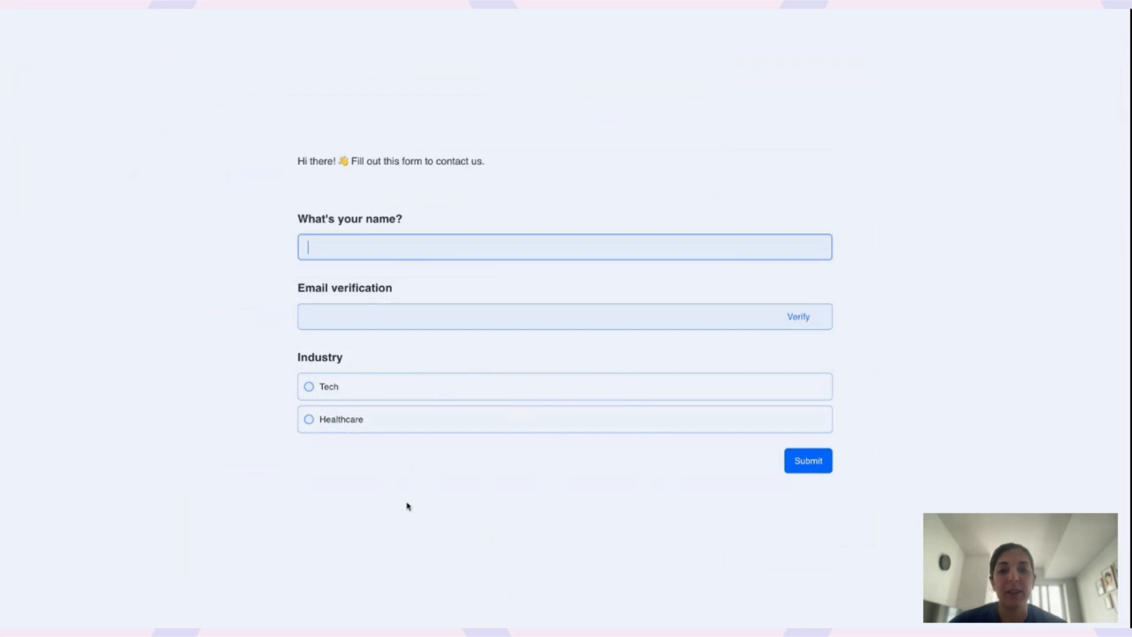
In preview, pick Tech, Healthcare, then Tech to confirm Signature appears only for Healthcare.
left_click(327, 391)
left_click(342, 419)
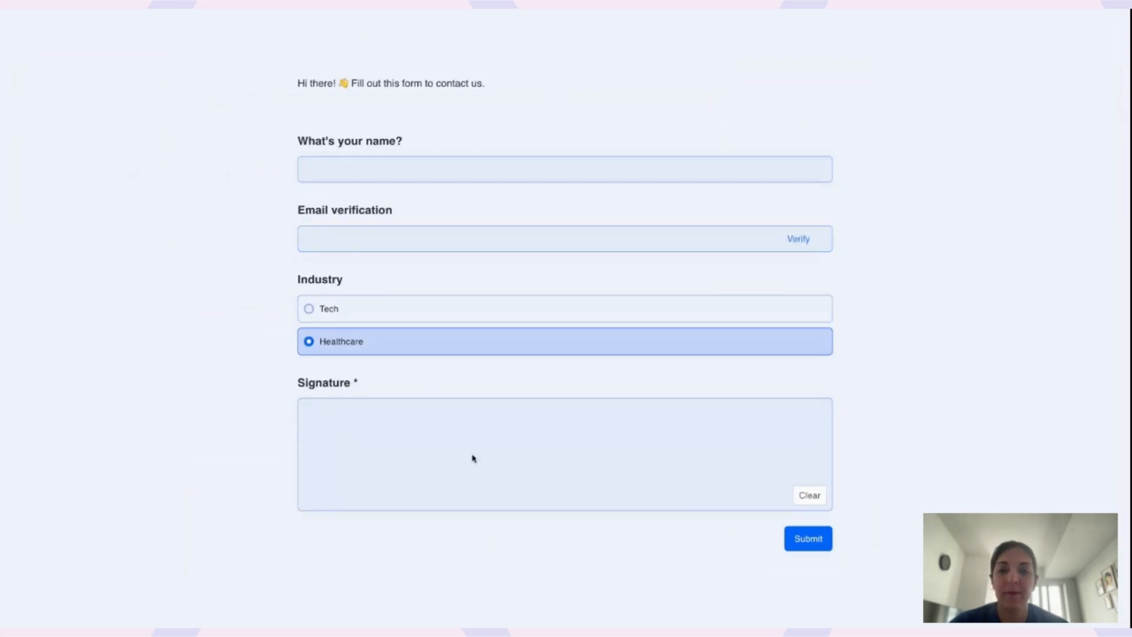
left_click(330, 315)
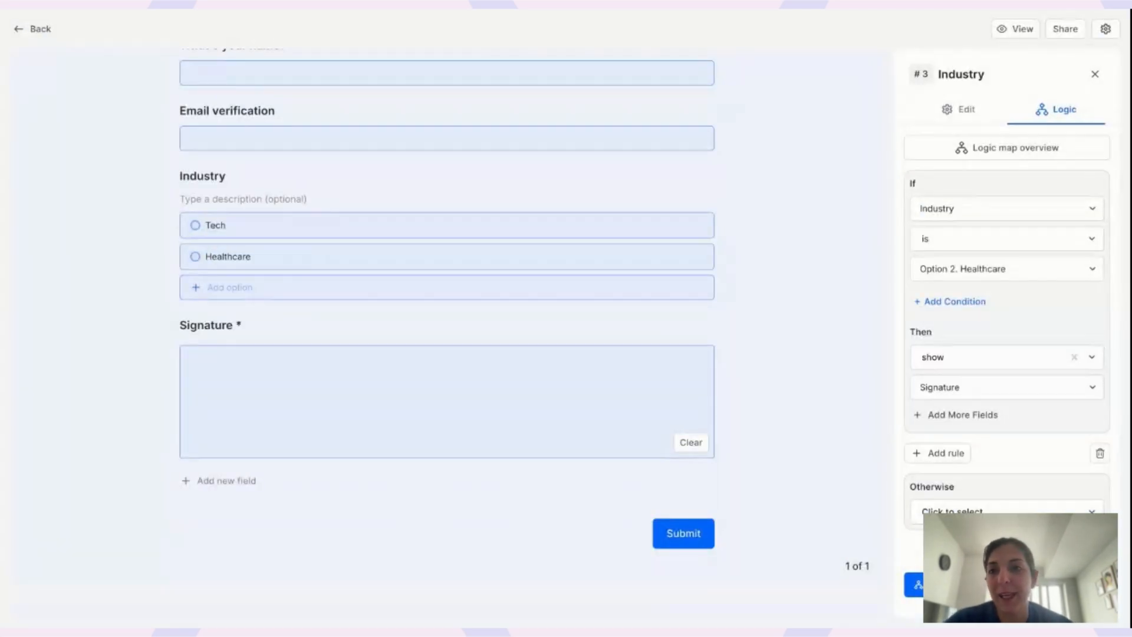
Add a rule on the name question, trying the 'is equal to' and 'contains' operators.
scroll(283, 109, "up", 2)
left_click(284, 99)
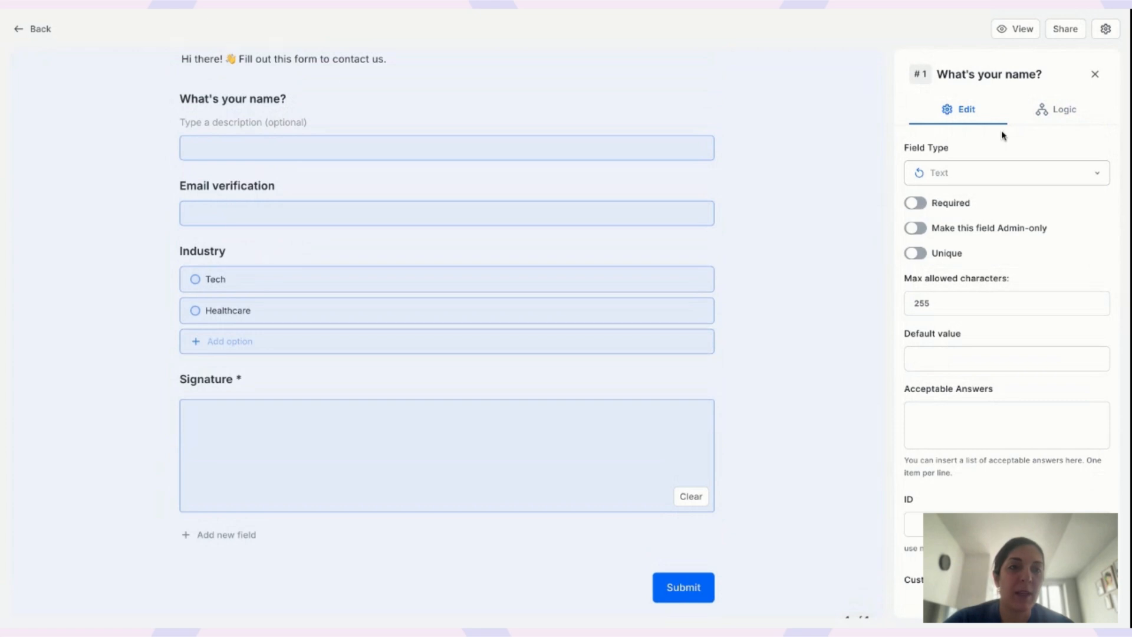
left_click(1049, 109)
left_click(965, 179)
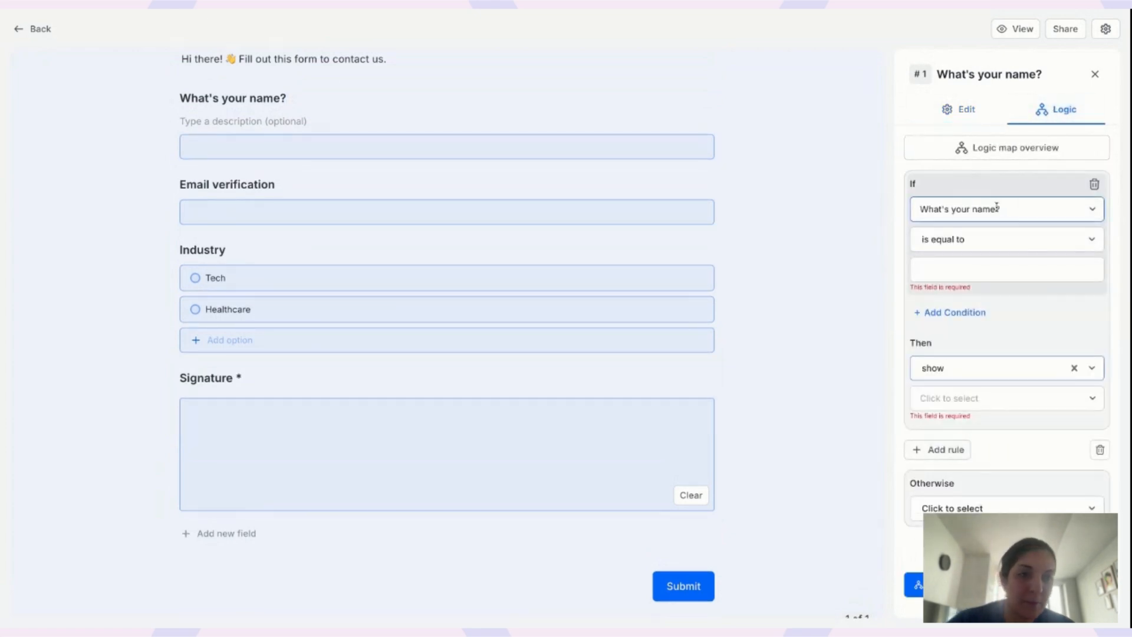
left_click(971, 239)
left_click(912, 239)
left_click(944, 271)
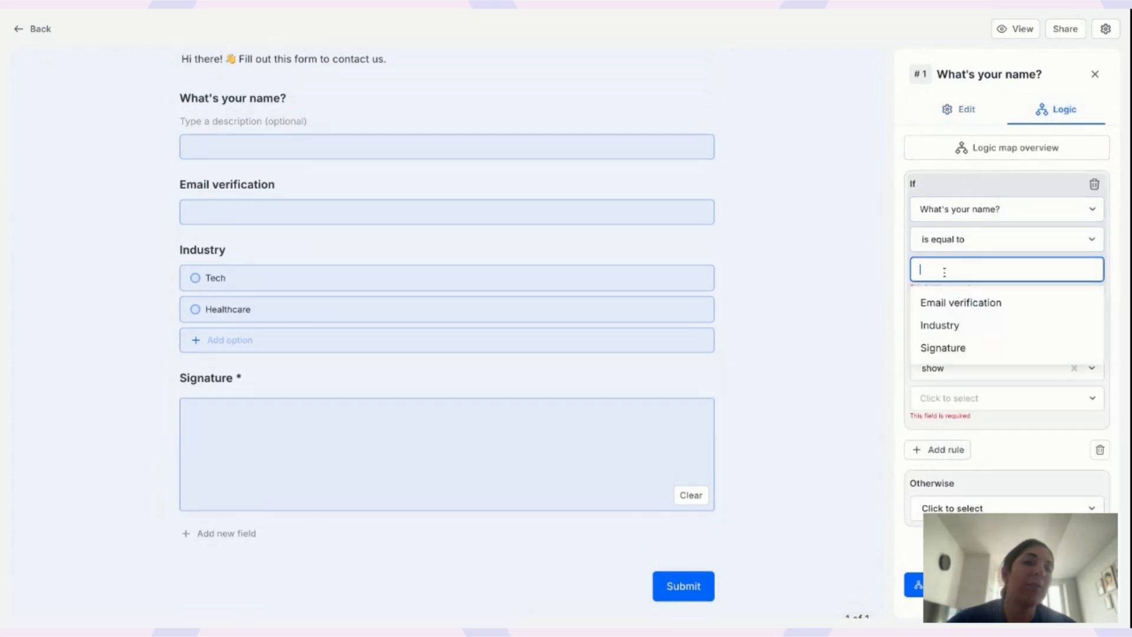
left_click(970, 241)
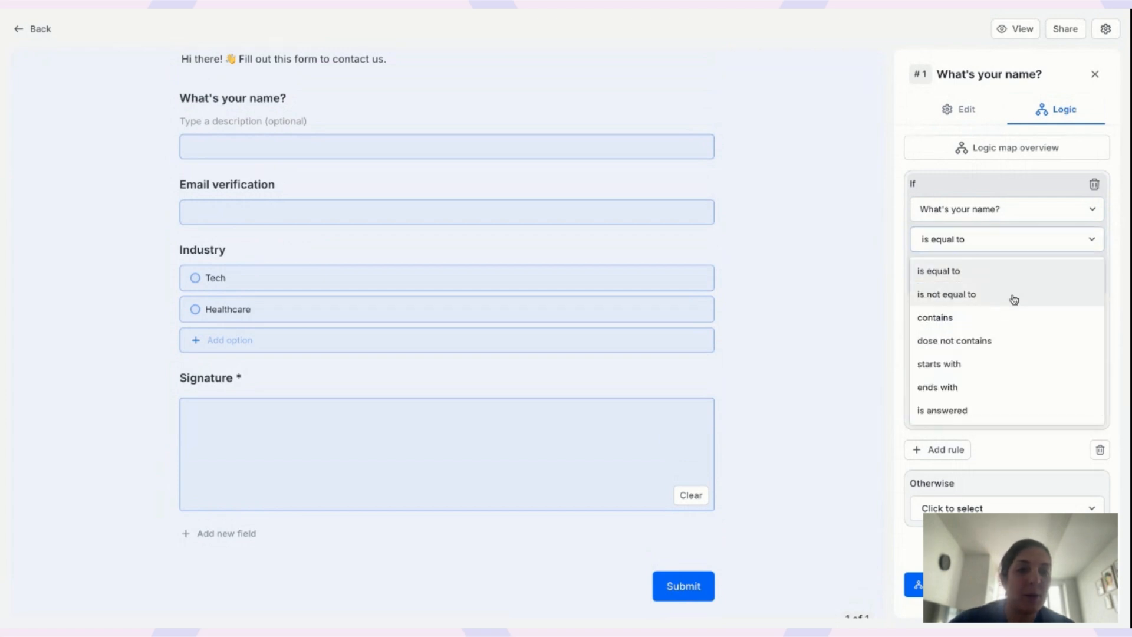
left_click(974, 318)
Switch the condition to 'is answered', then delete the name rule and confirm.
left_click(967, 271)
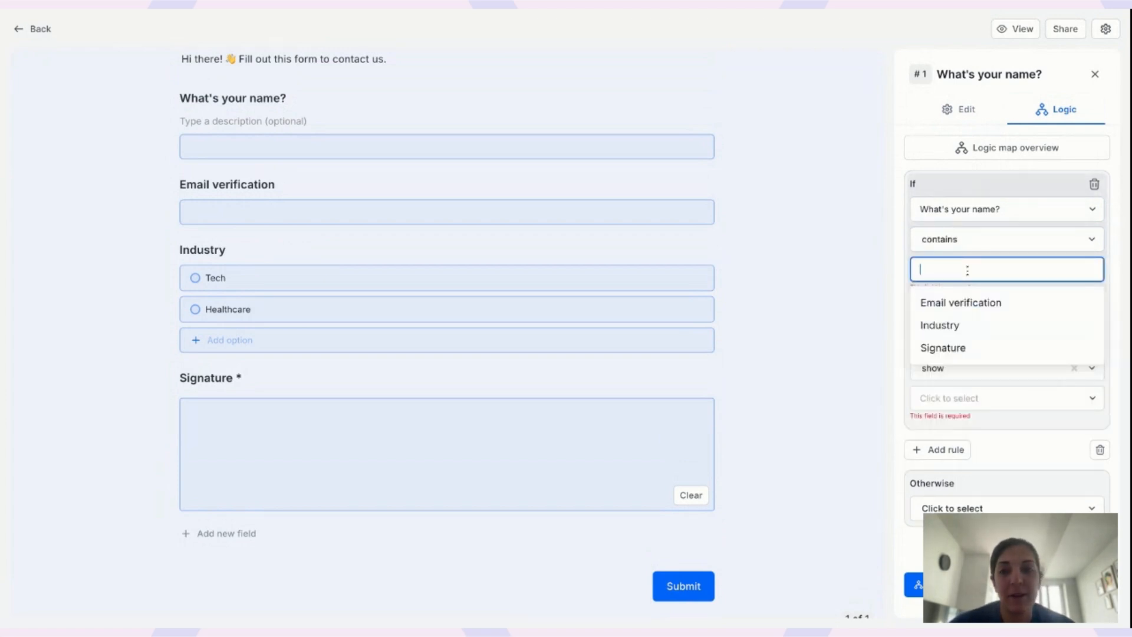
left_click(978, 242)
left_click(957, 408)
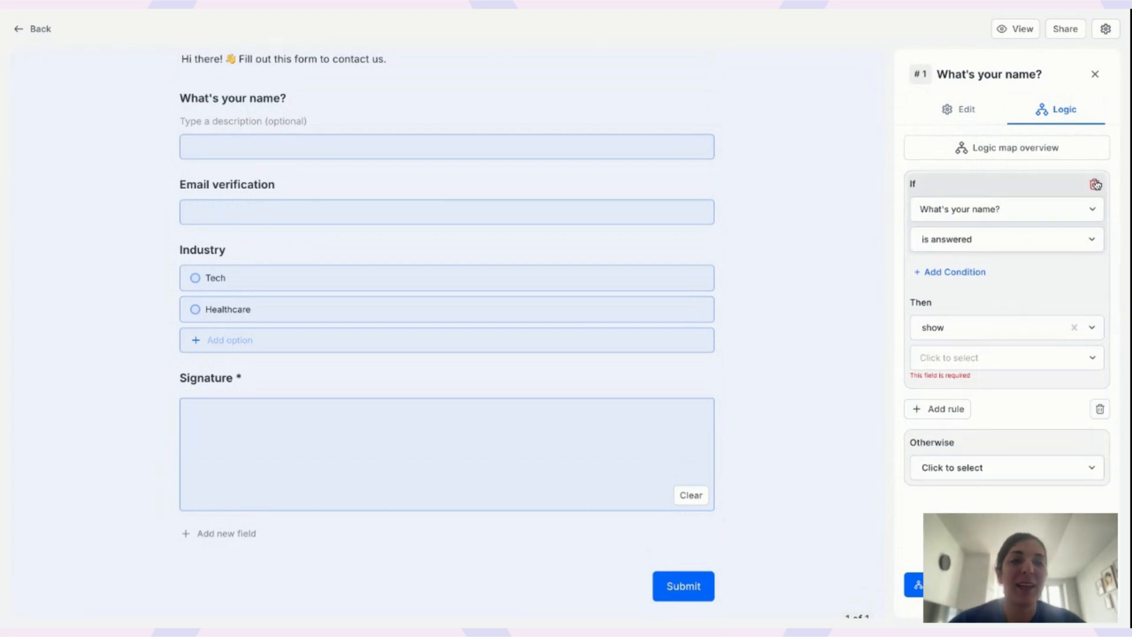
left_click(1097, 185)
left_click(679, 350)
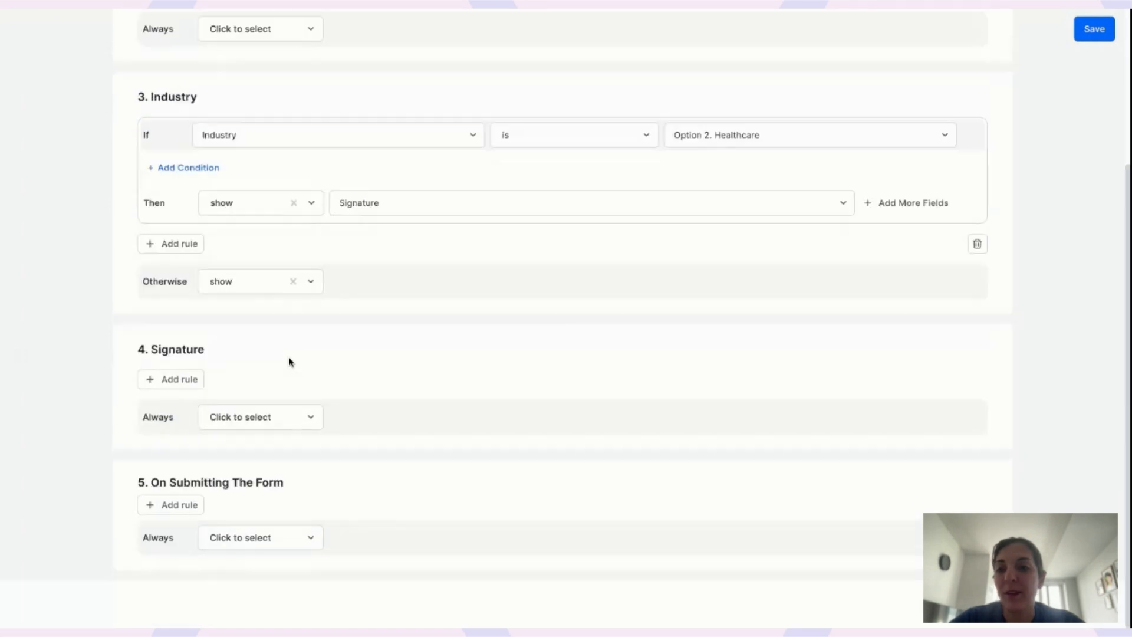
Add an On Submitting The Form rule with condition: Signature is answered.
scroll(289, 362, "up", 1)
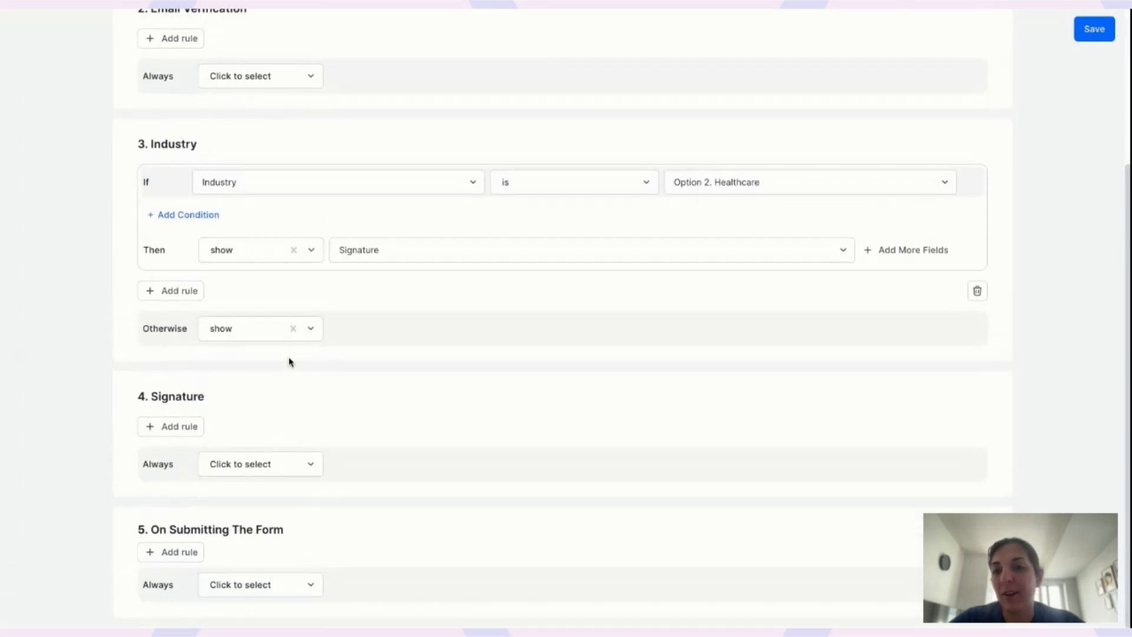
left_click(173, 553)
scroll(172, 556, "down", 2)
left_click(288, 422)
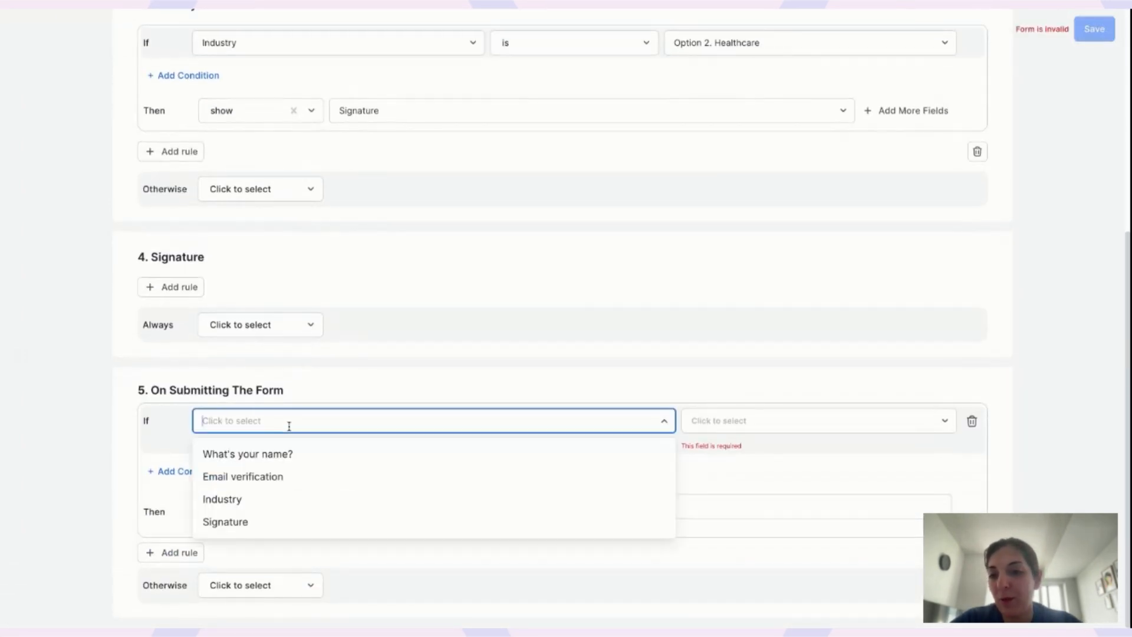
left_click(239, 522)
left_click(751, 436)
left_click(718, 460)
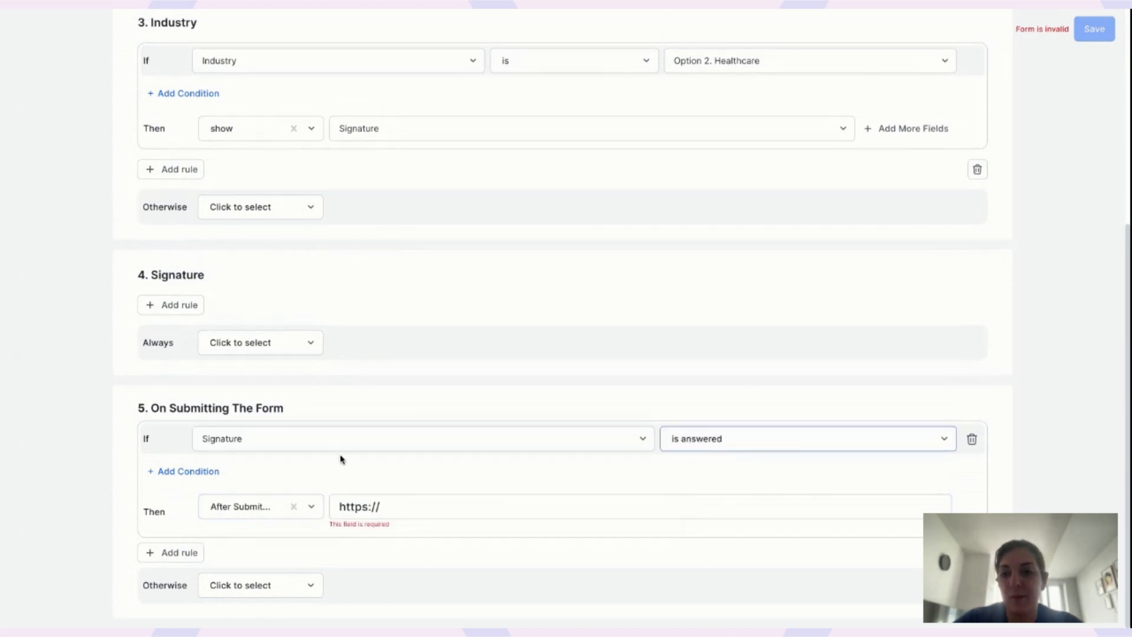
Make the rule send an email using the 'new' template to the Email verification address.
left_click(241, 509)
scroll(258, 566, "down", 2)
left_click(253, 540)
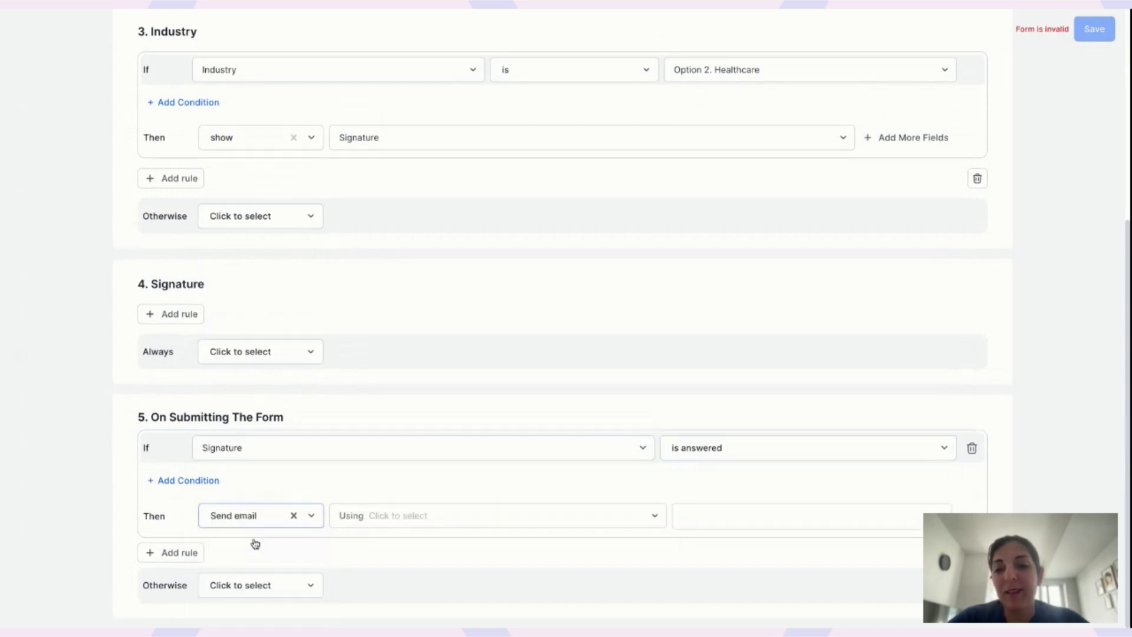
left_click(417, 516)
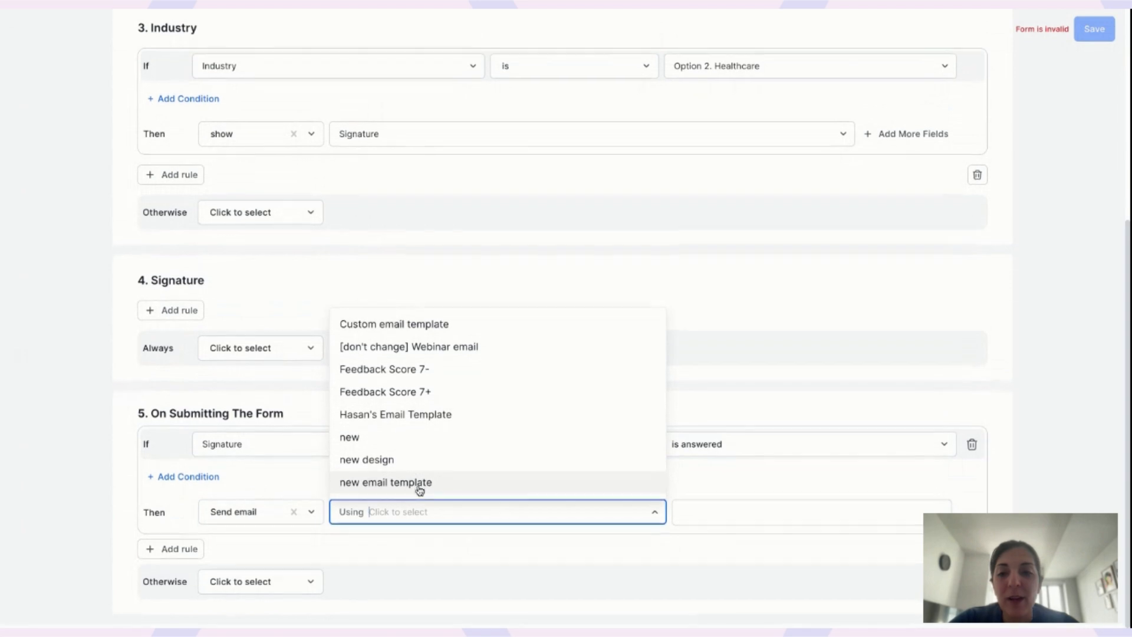
left_click(400, 444)
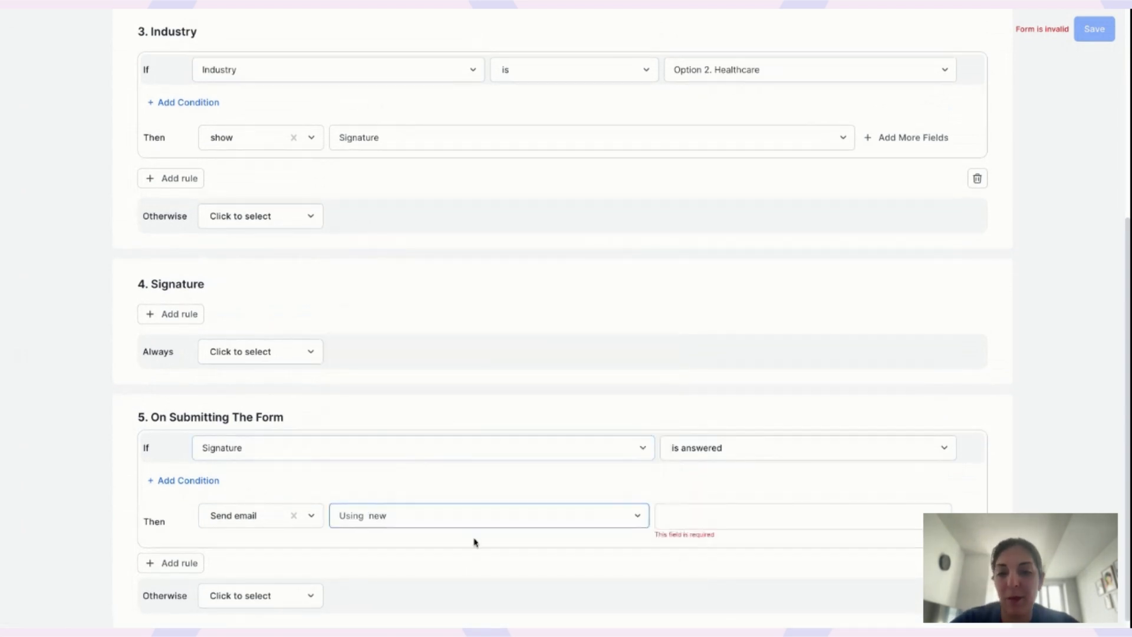
left_click(777, 520)
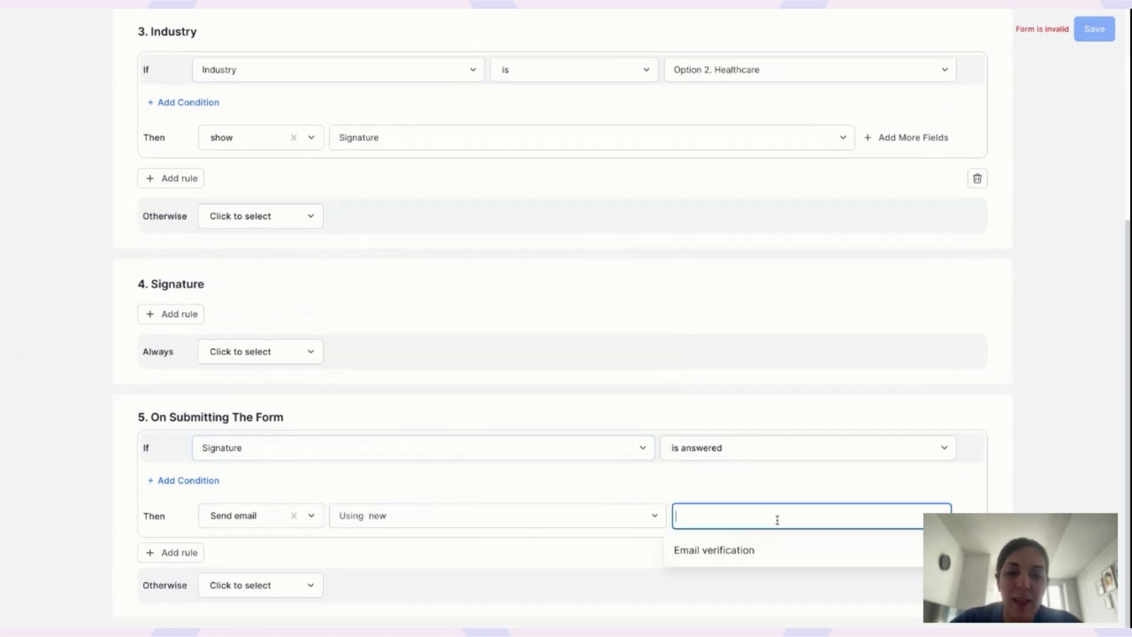
left_click(732, 549)
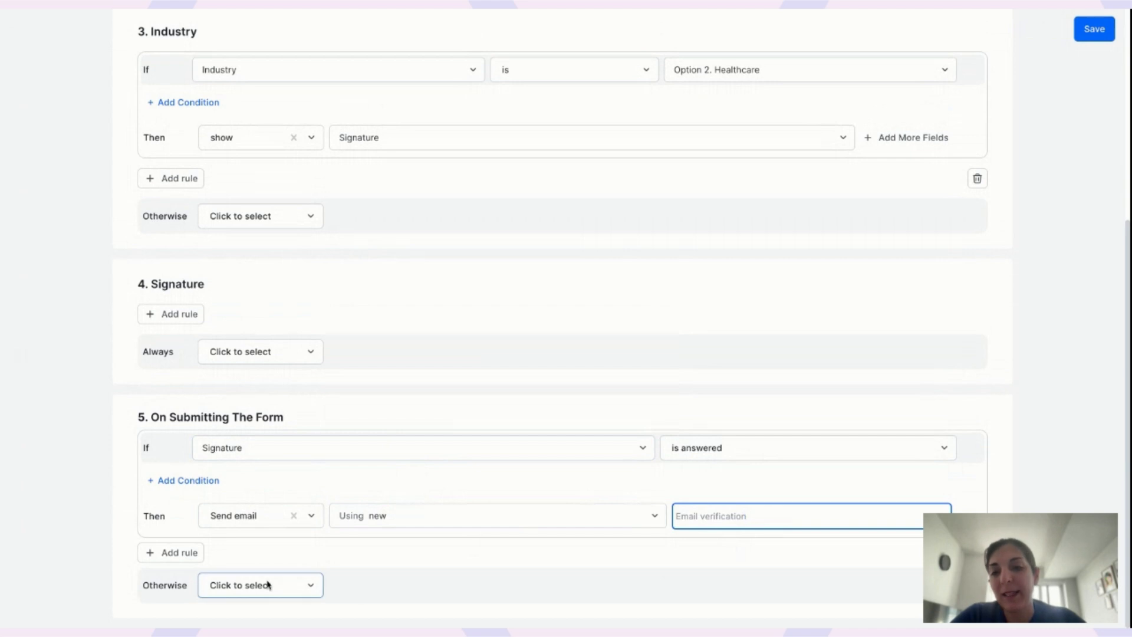
left_click(423, 519)
left_click(806, 388)
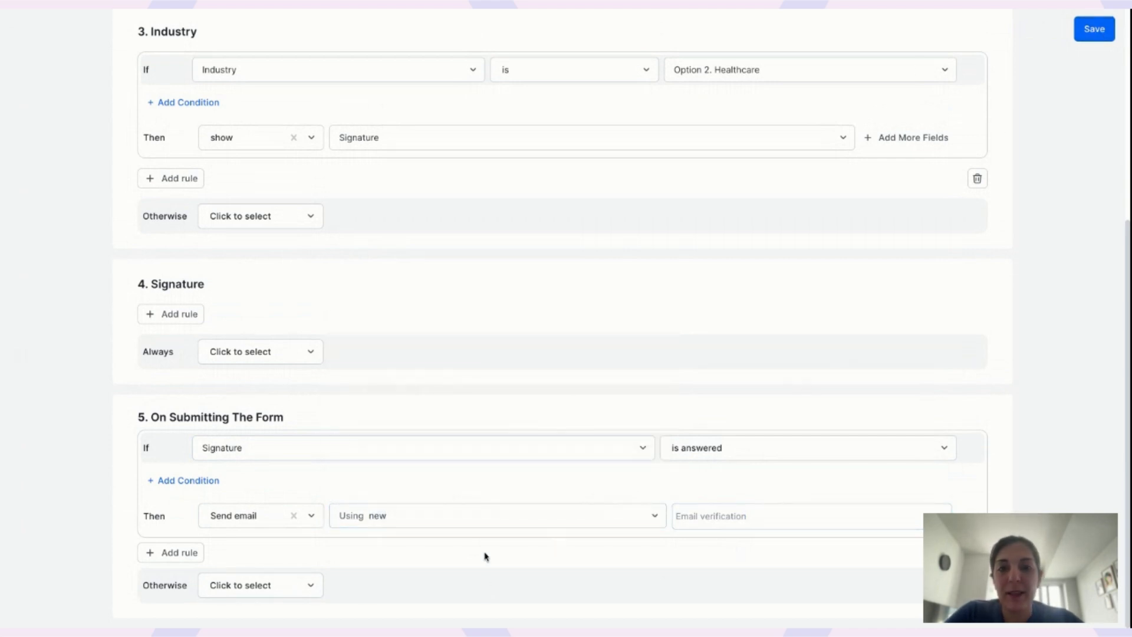
Save the form logic and head back toward the form editor.
left_click(1098, 31)
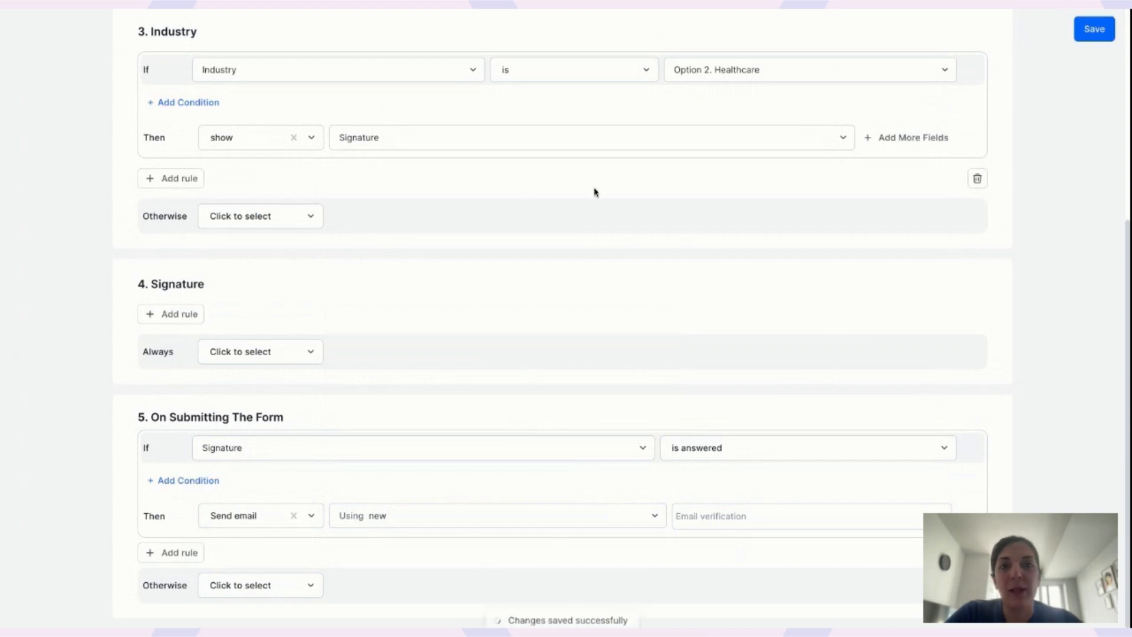
scroll(33, 88, "up", 6)
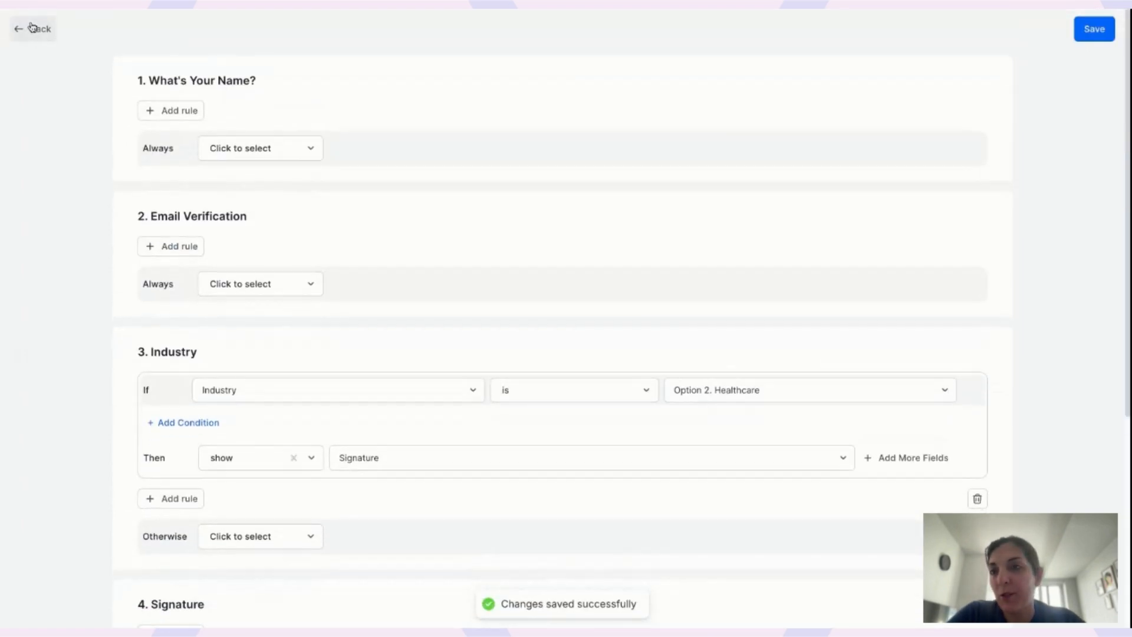
left_click(46, 29)
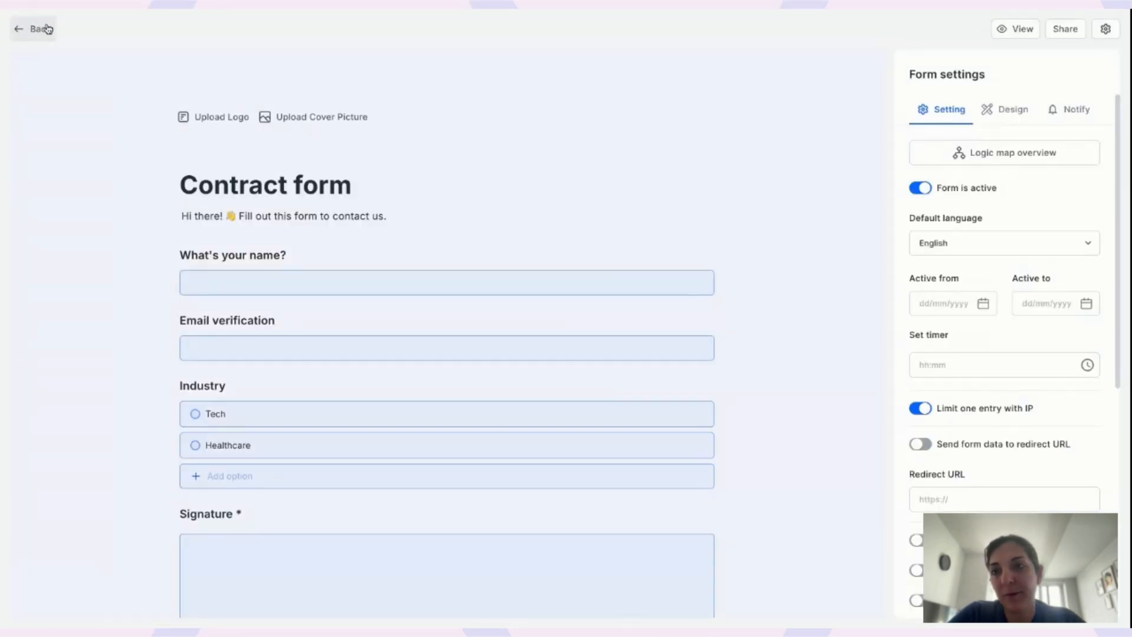
Return to the responses page and start a new template in the App Store's Custom emails app.
left_click(46, 29)
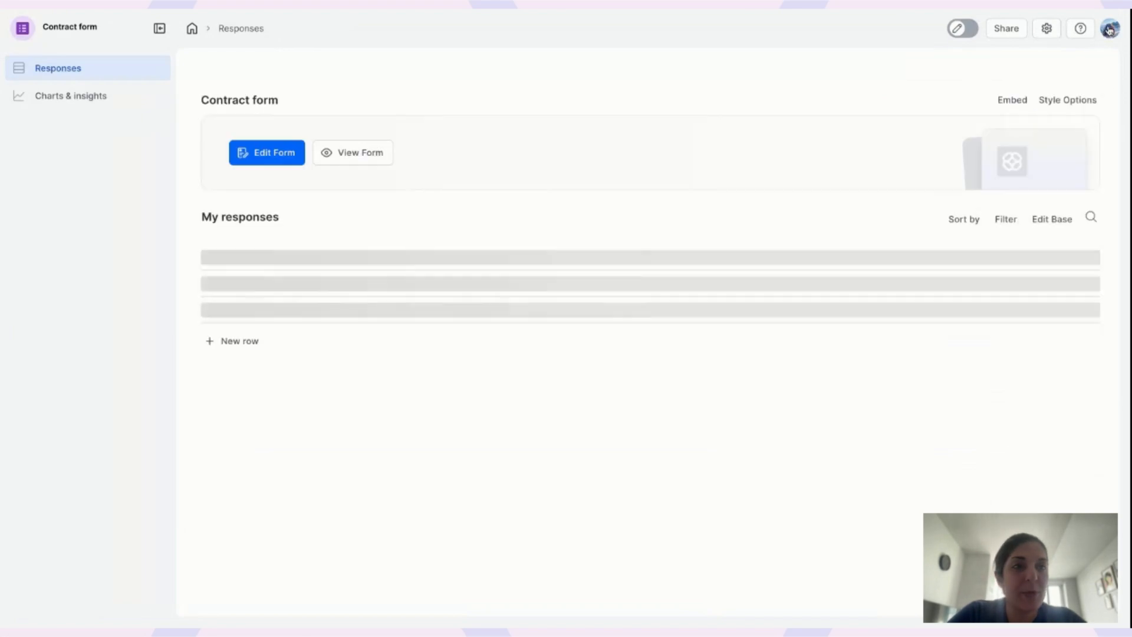
left_click(1110, 28)
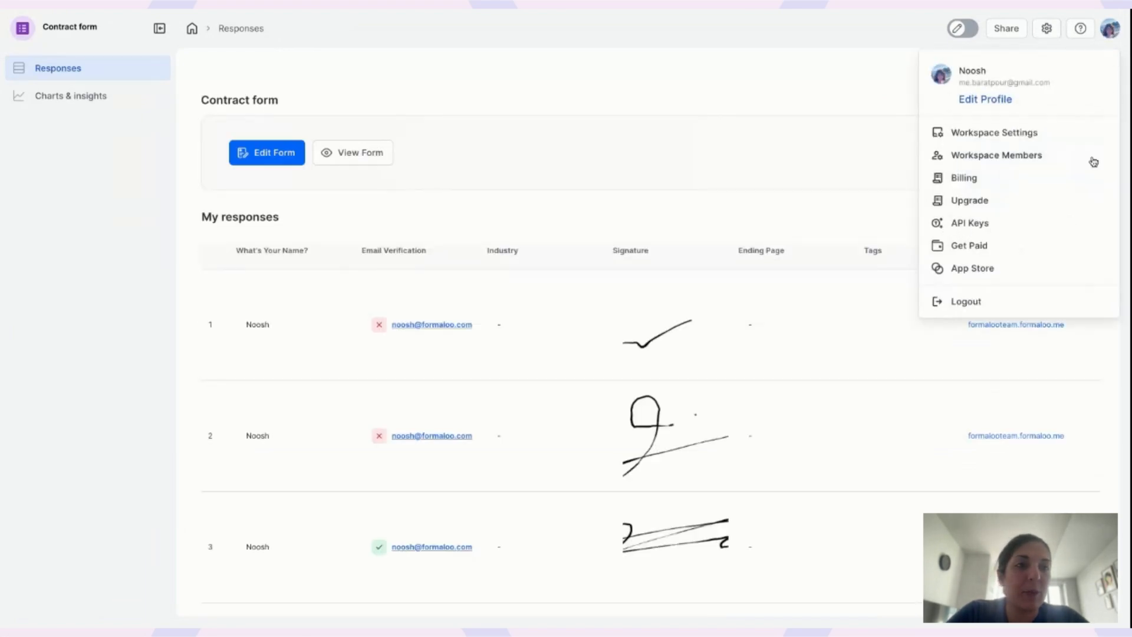
left_click(985, 271)
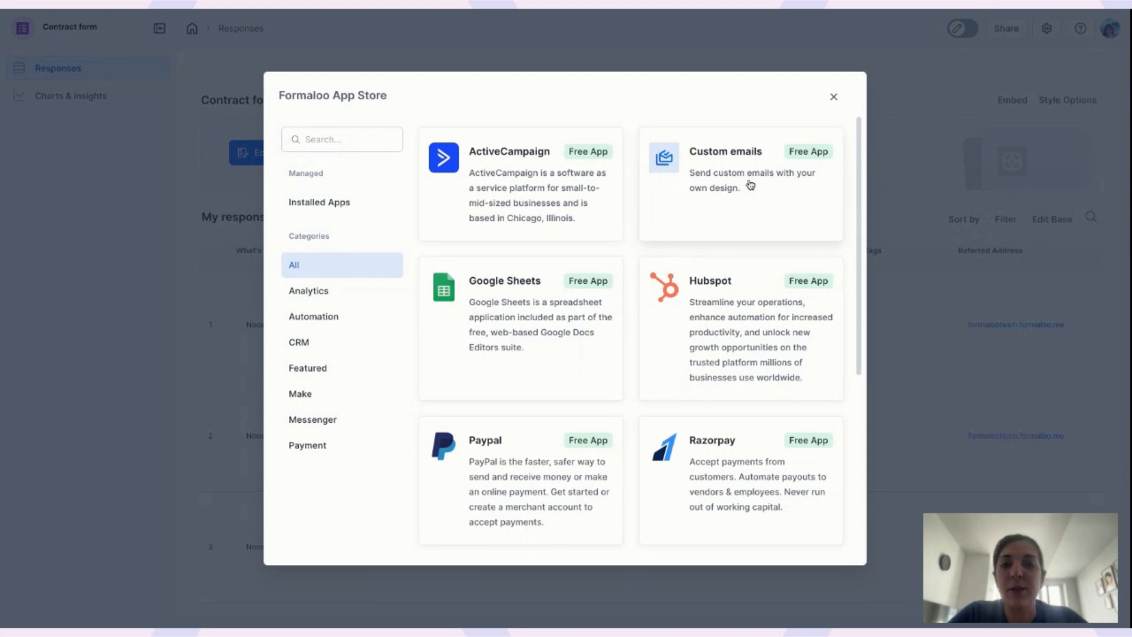
left_click(751, 185)
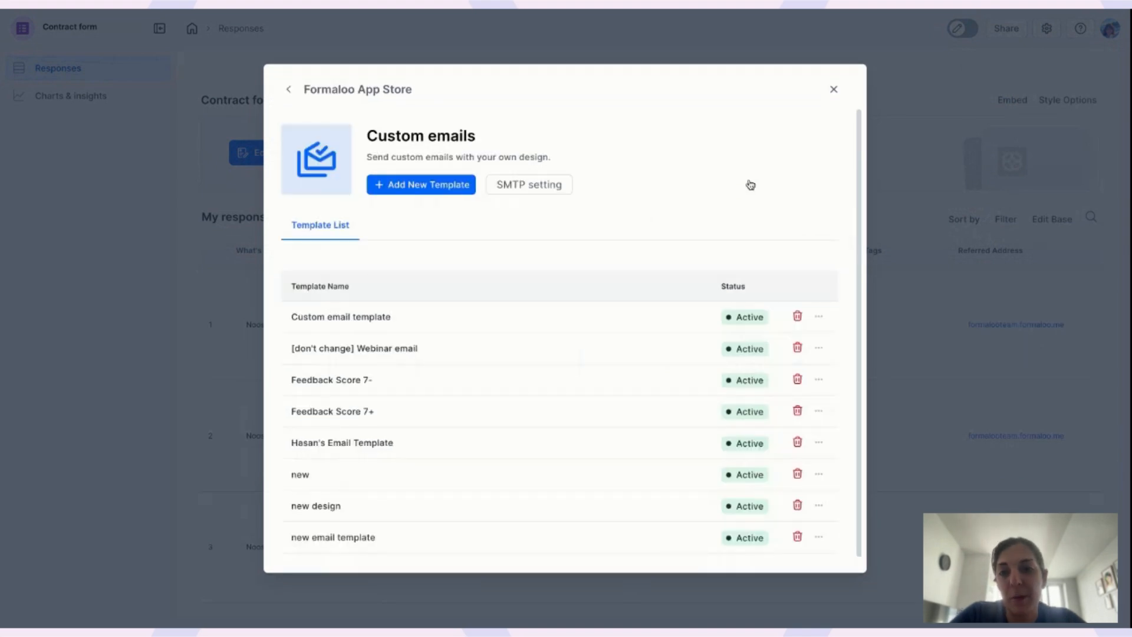
left_click(428, 185)
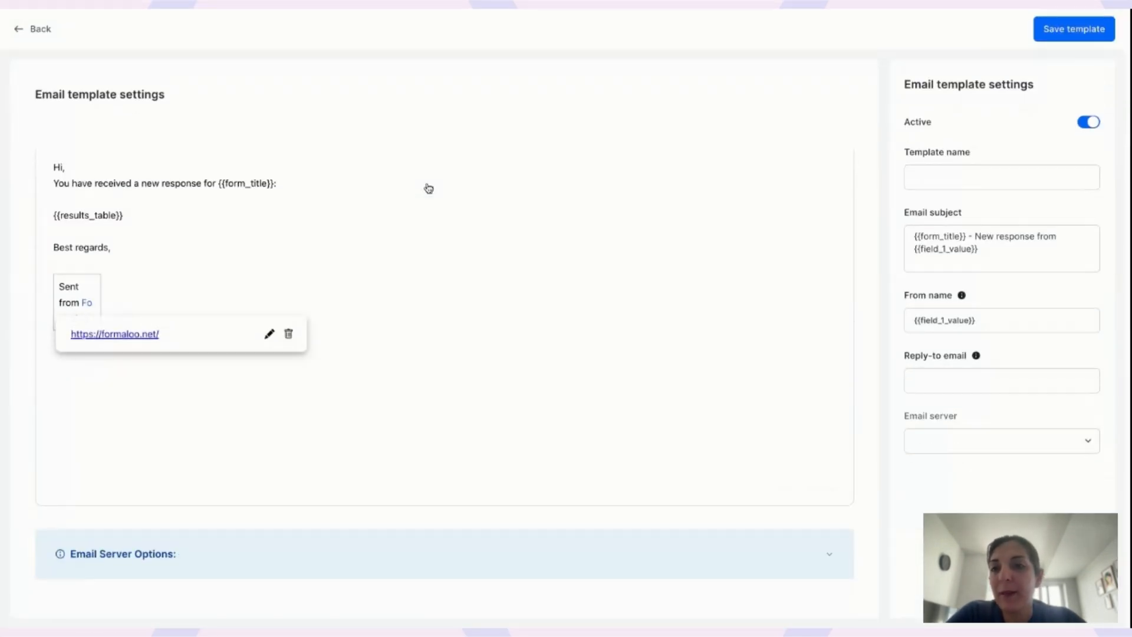
Leave the template editor without saving and close the App Store.
left_click(222, 222)
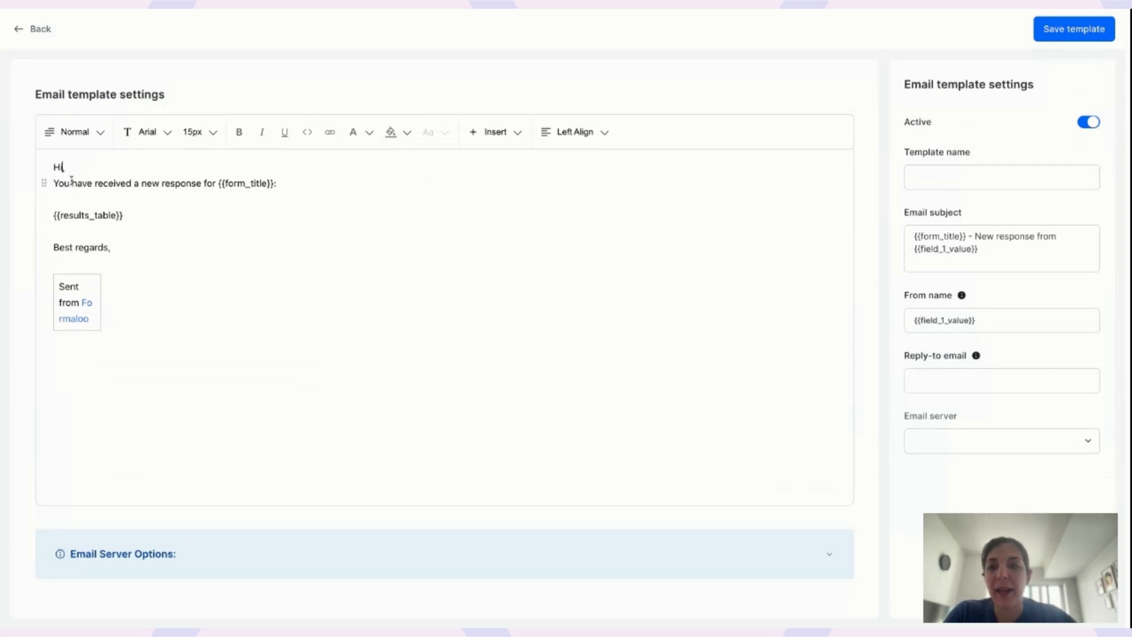
left_click(36, 32)
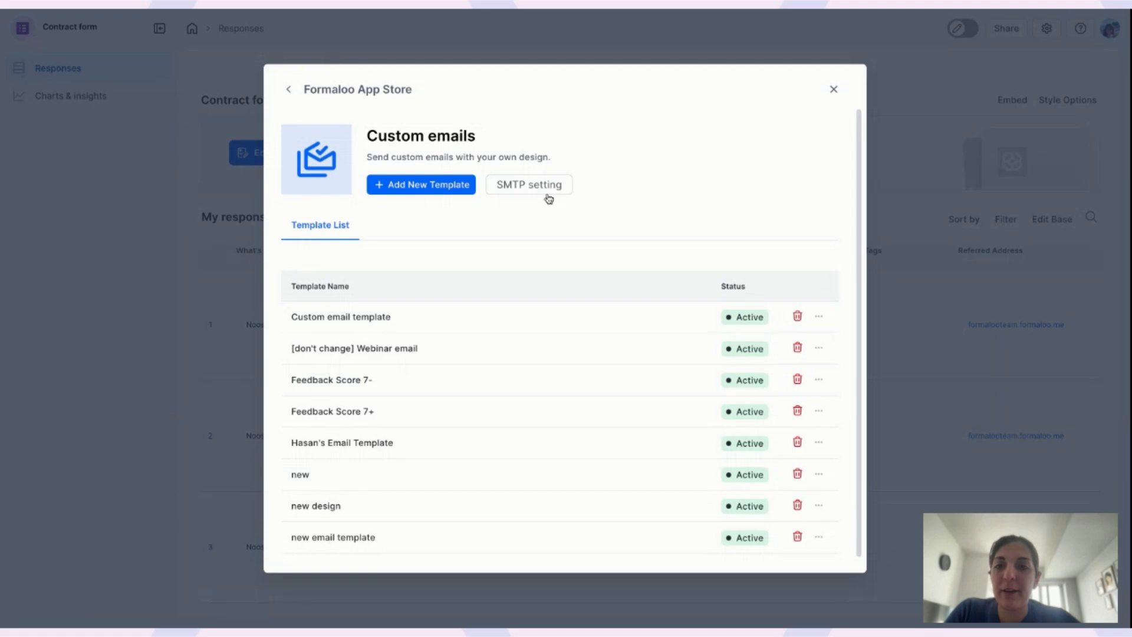
left_click(834, 89)
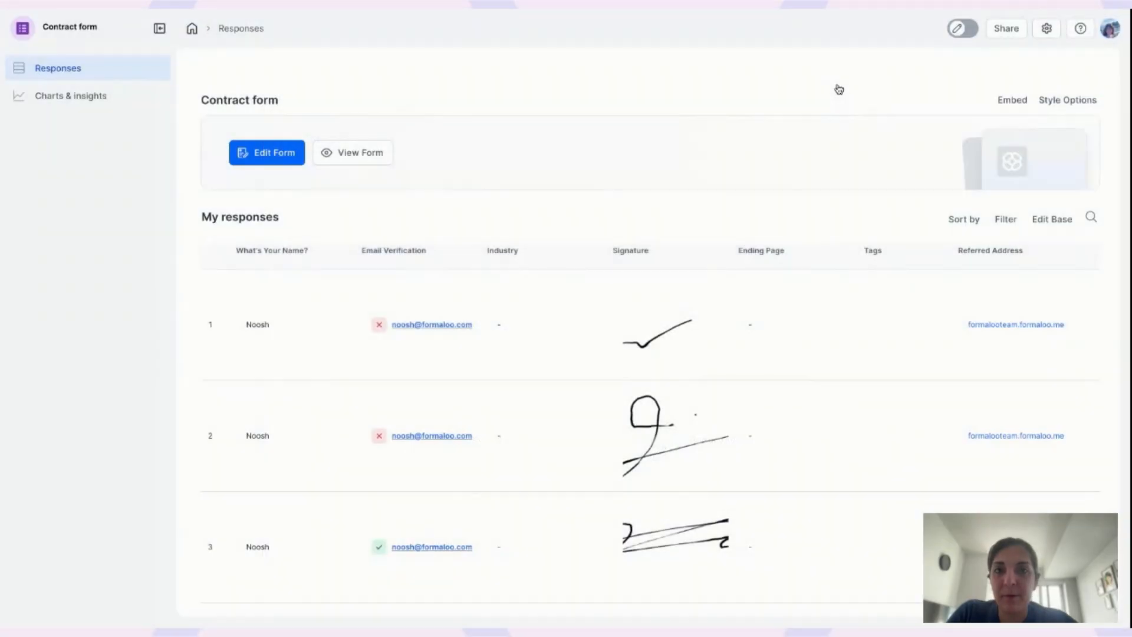
left_click(569, 4)
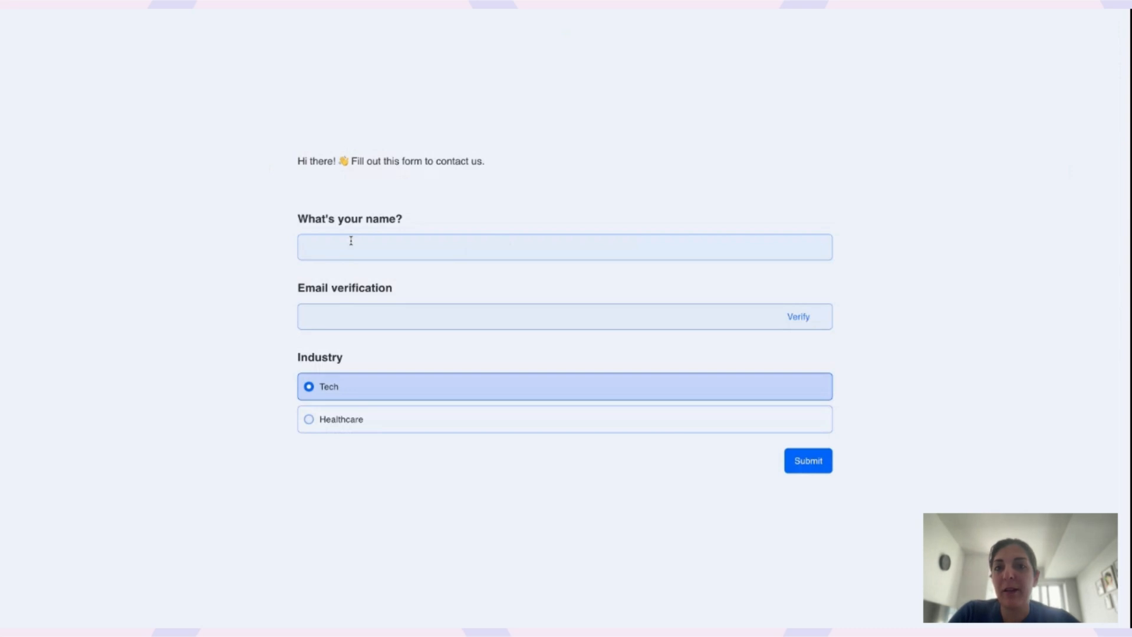
left_click_drag(297, 220, 419, 225)
left_click(387, 239)
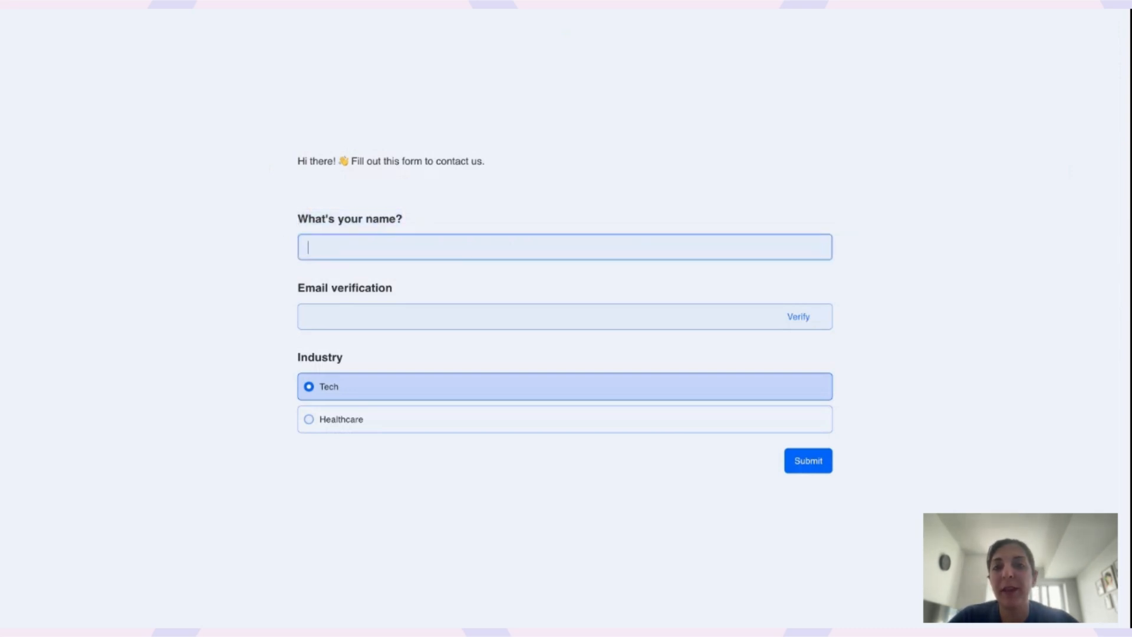
left_click(511, 10)
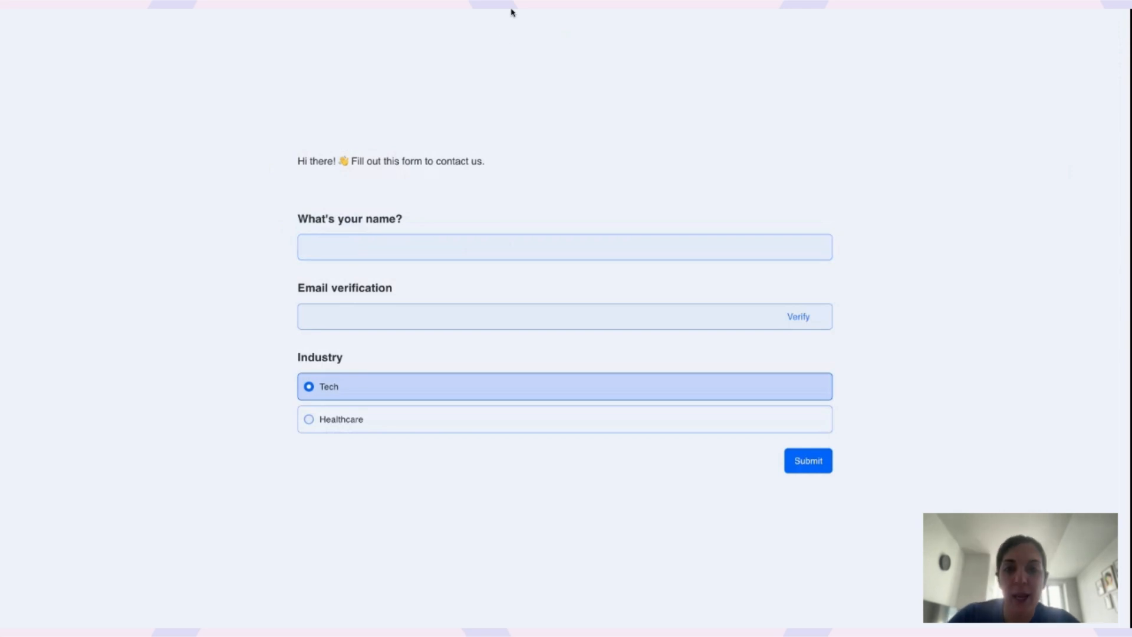
left_click(512, 5)
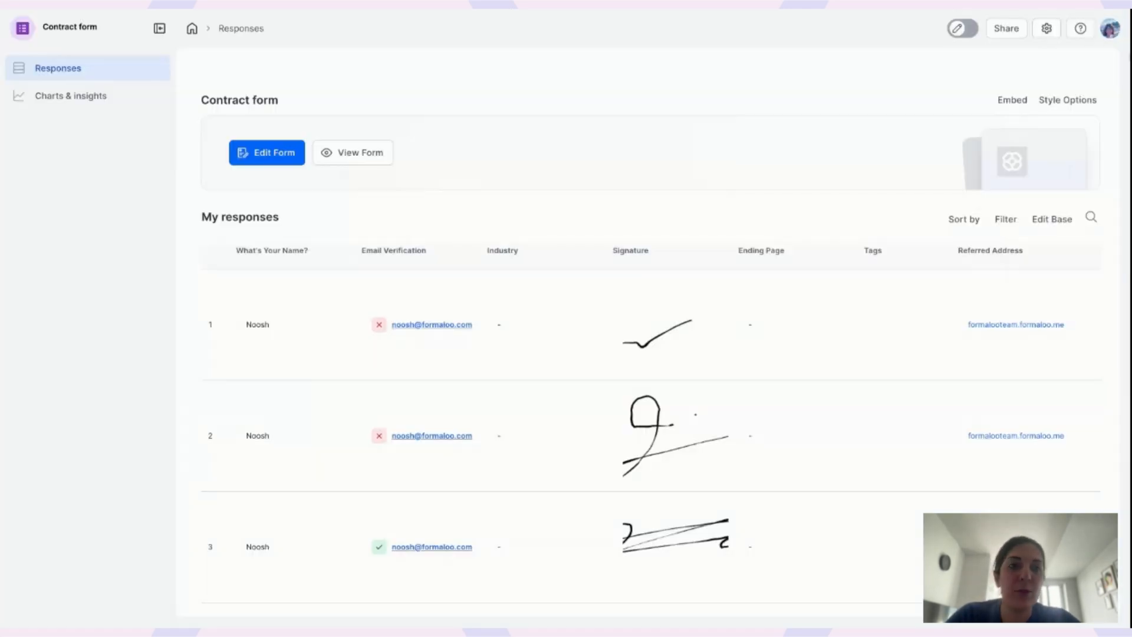
Start a new Custom emails template and add {{field_1_value}} after the 'Hi,' greeting.
left_click(1110, 32)
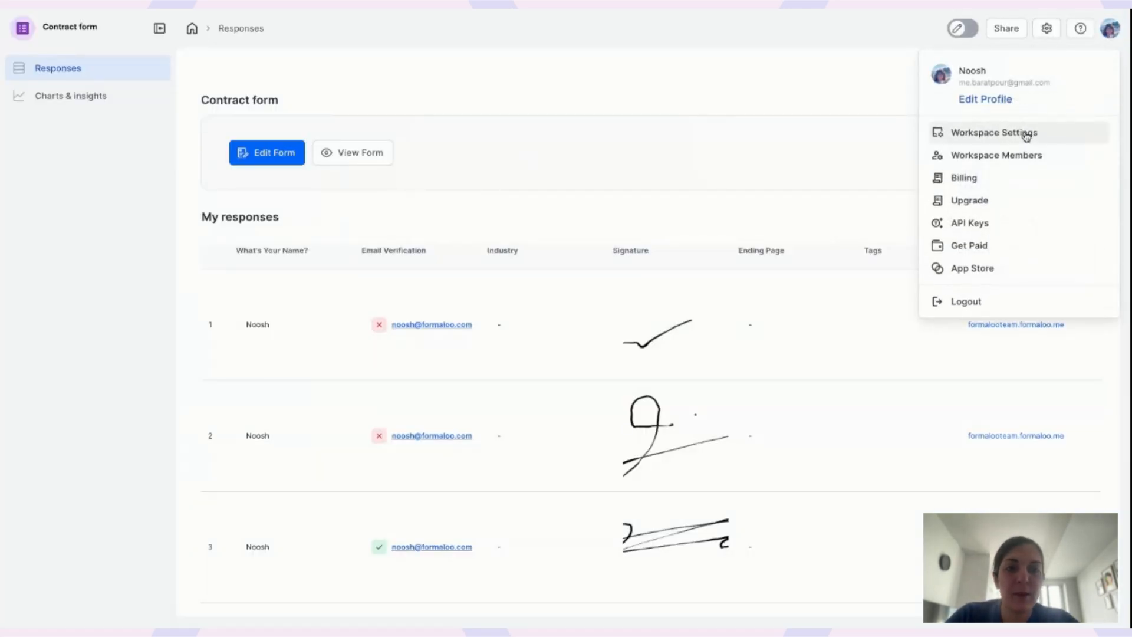
left_click(975, 271)
left_click(718, 215)
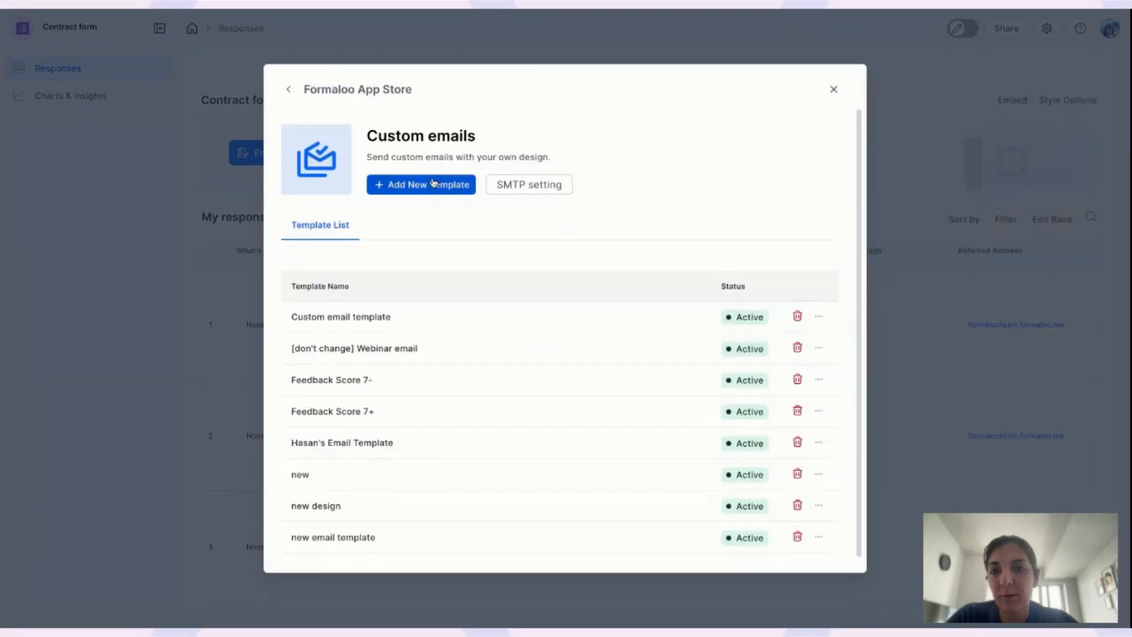
left_click(427, 184)
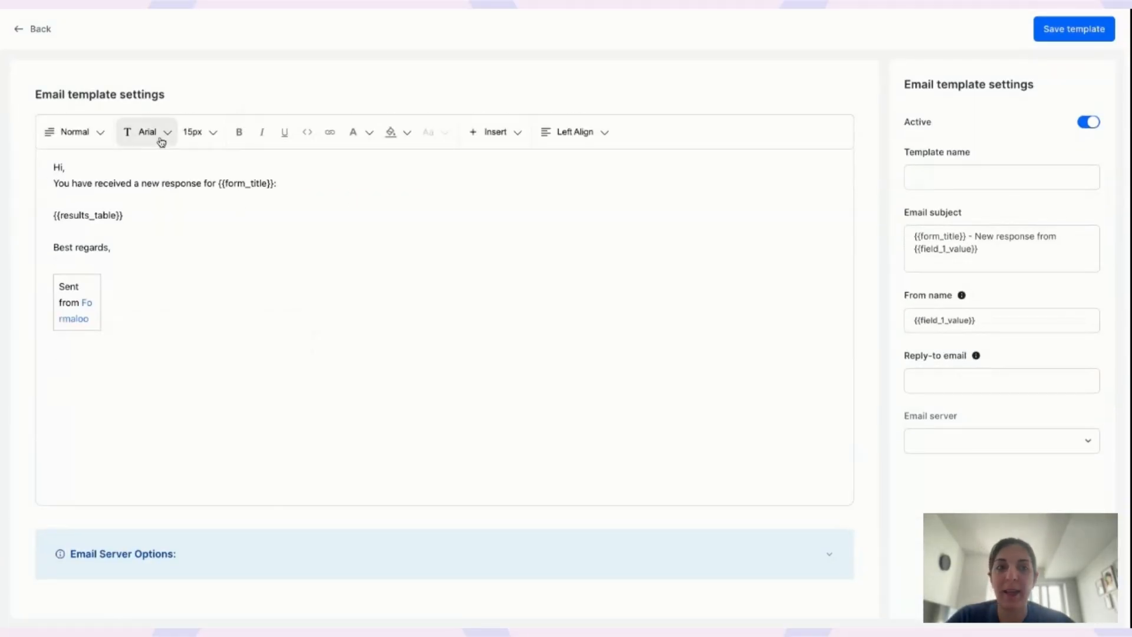
left_click(70, 168)
type("{{")
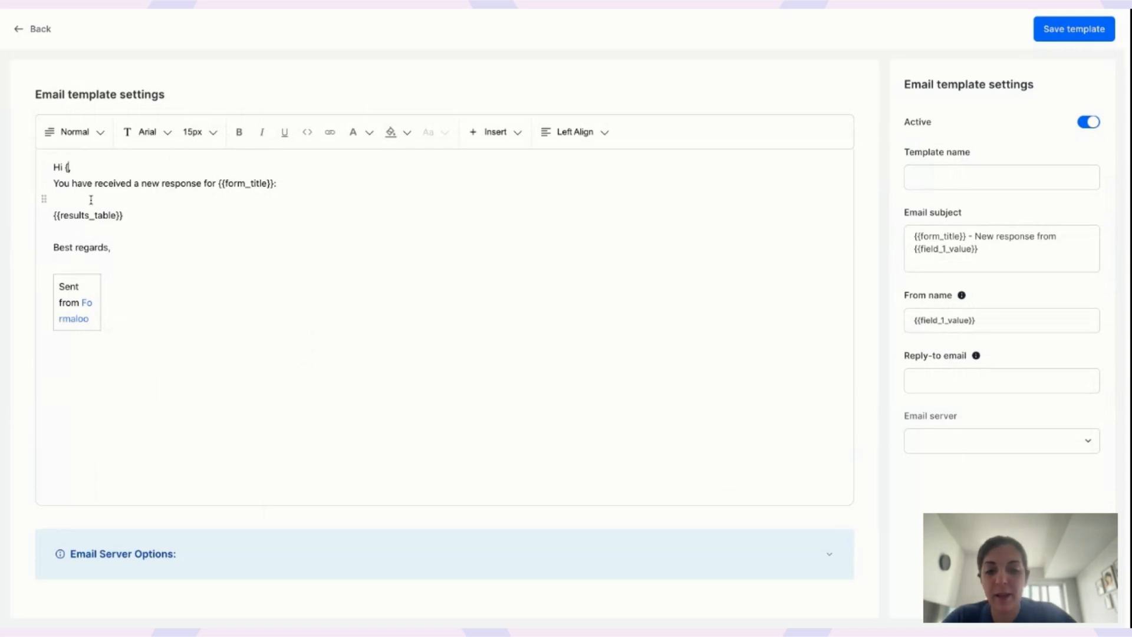
type("field_1")
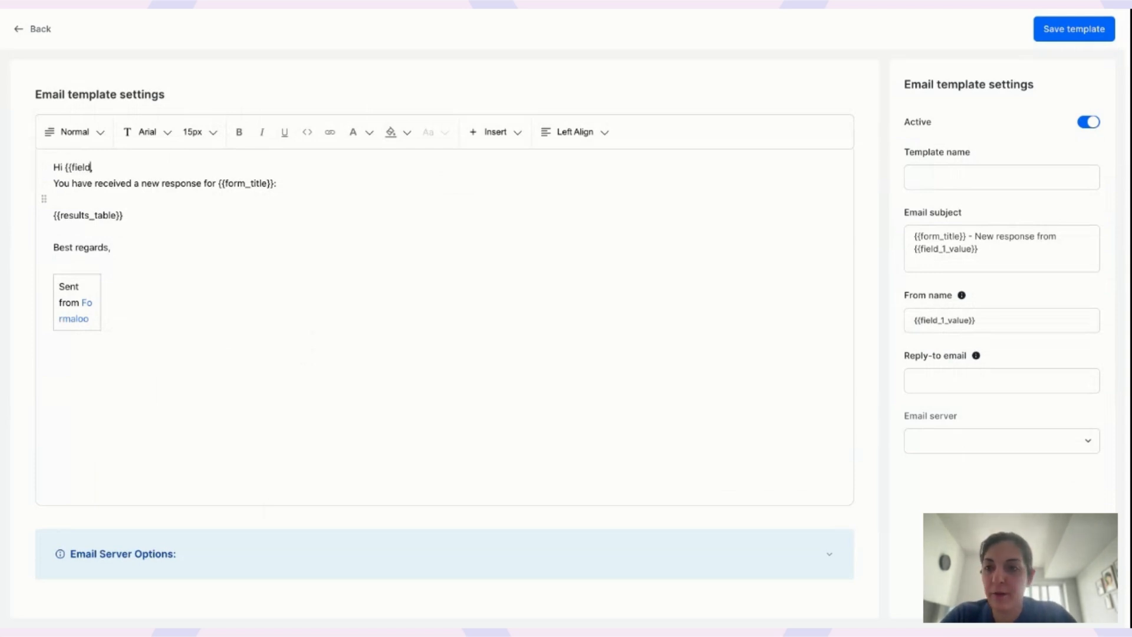
type("_value}}")
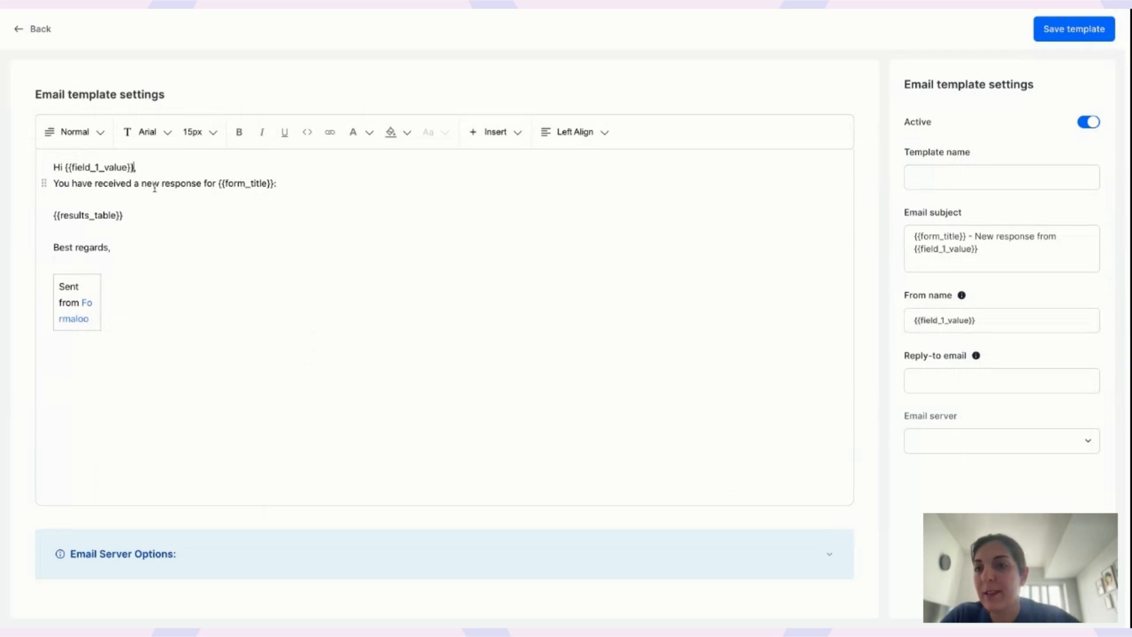
Change the greeting placeholder to {{field_1_title}}, then revert it to {{field_1_value}}.
left_click_drag(66, 167, 134, 168)
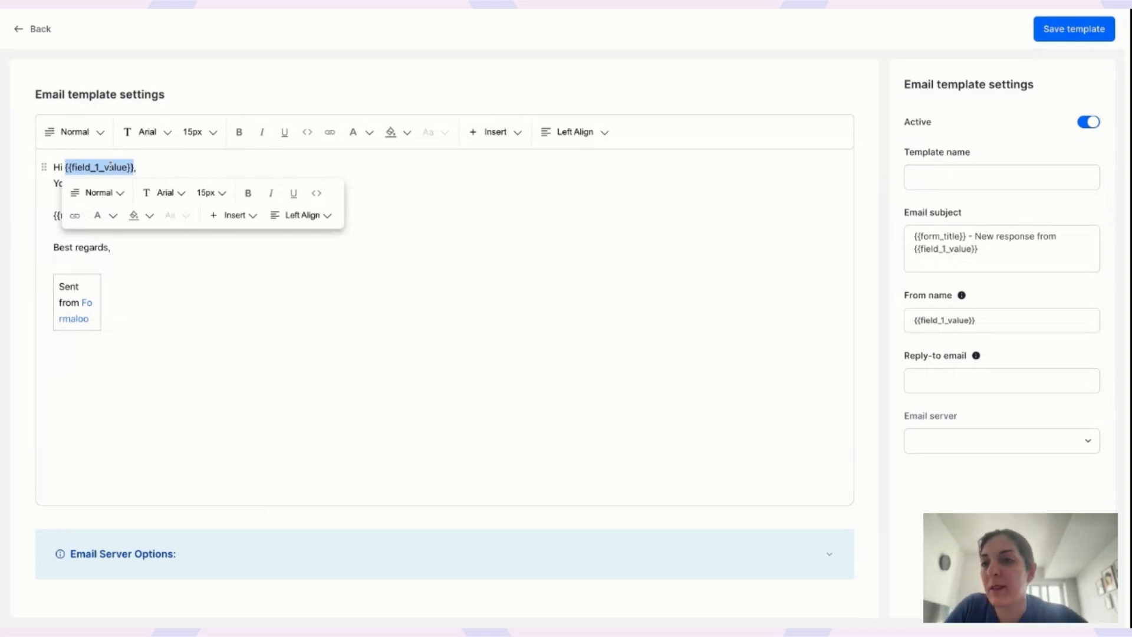
left_click(121, 169)
double_click(117, 169)
left_click(128, 171)
key("BackSpace")
key("BackSpace")
key("BackSpace")
key("BackSpace")
key("BackSpace")
type("title")
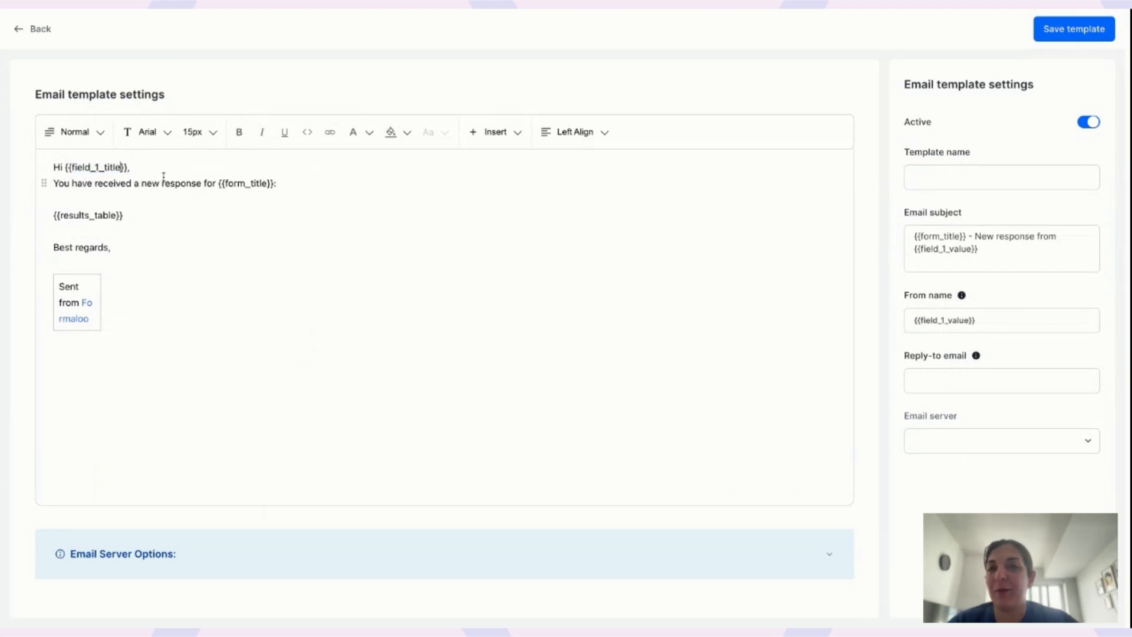
key("BackSpace")
key("BackSpace")
key("BackSpace")
key("BackSpace")
key("BackSpace")
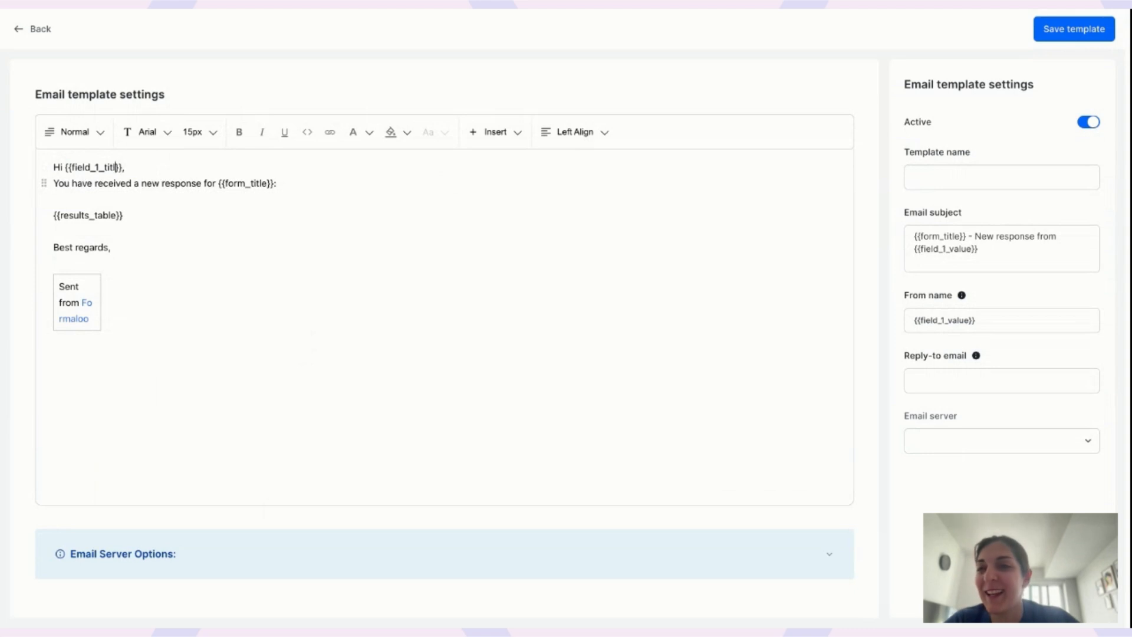
type("value")
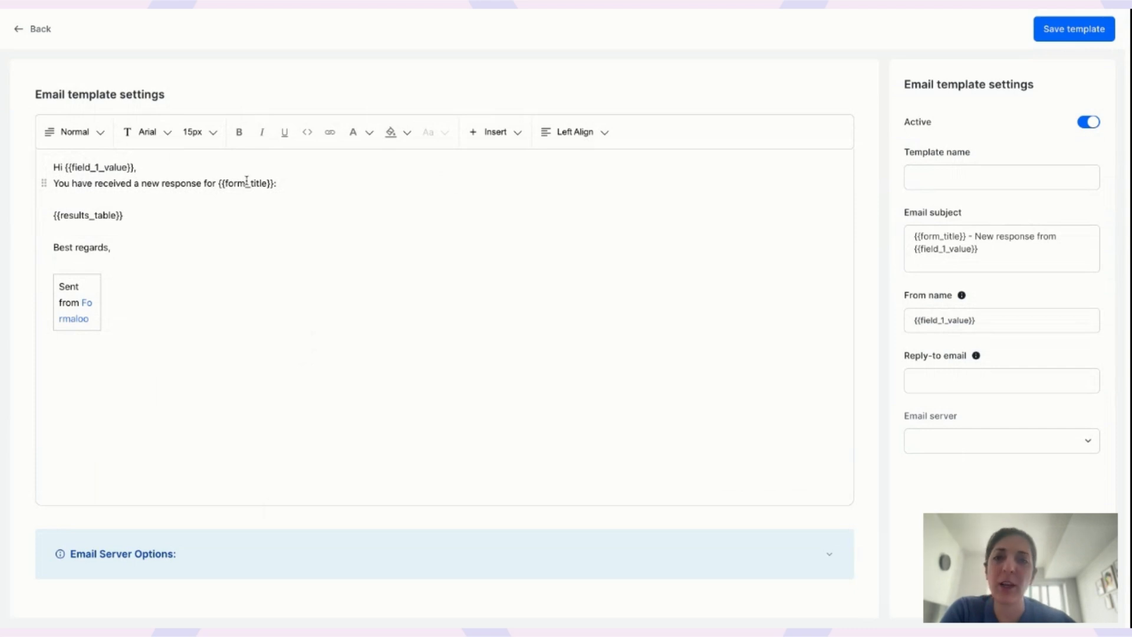
left_click(287, 184)
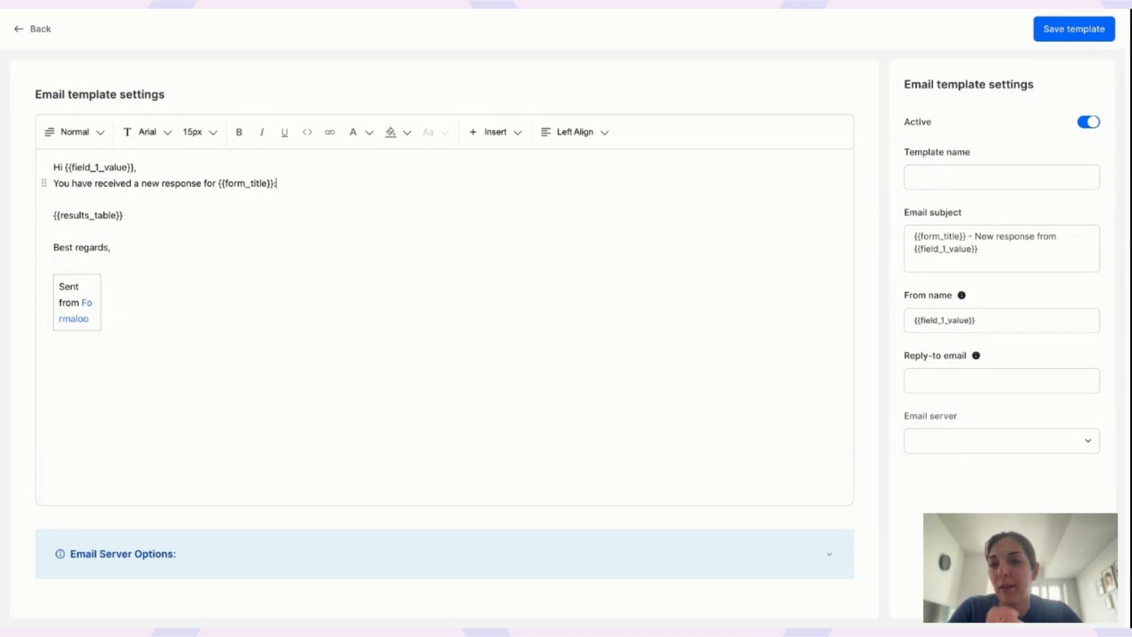
Insert a new 'Download the pdf here' line above the results table.
key("Return")
key("Return")
type("@")
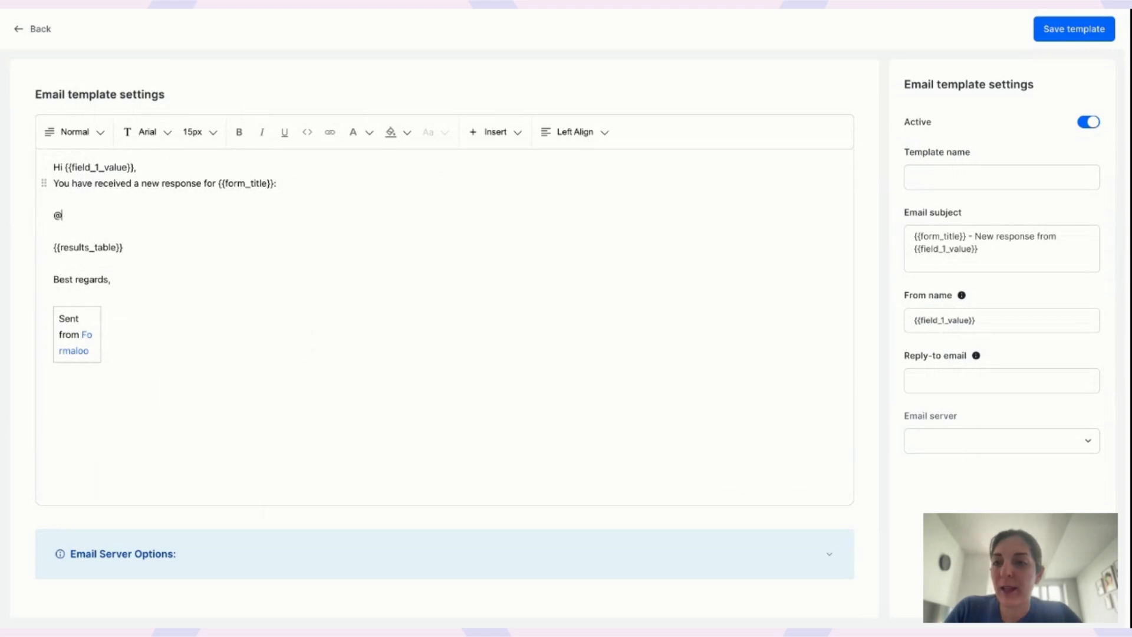
type("pdf_link")
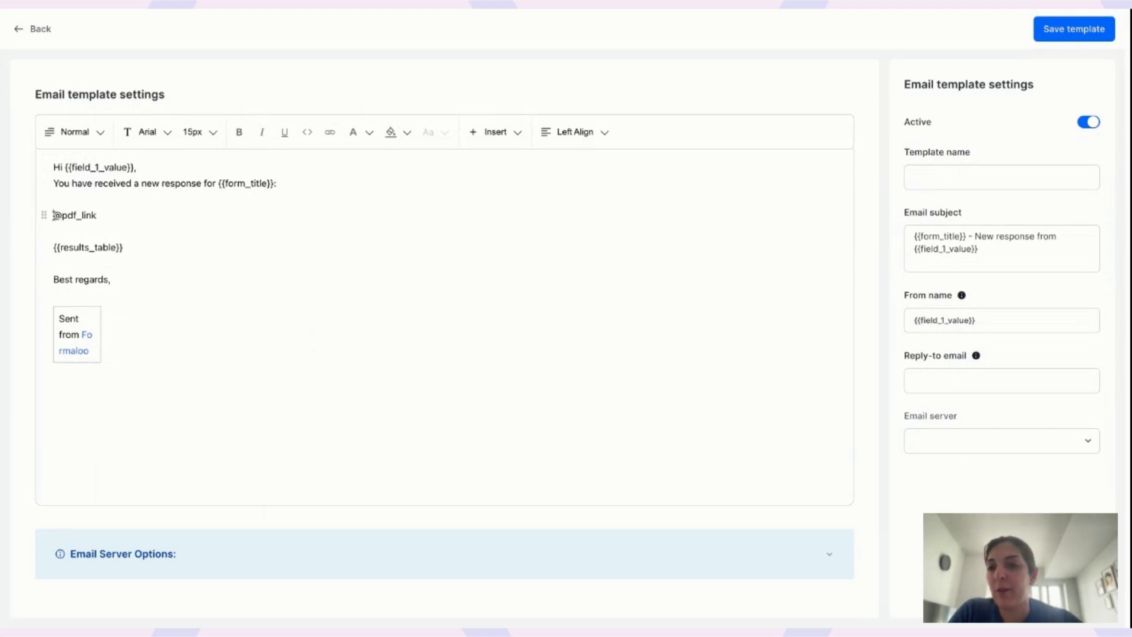
left_click_drag(54, 216, 112, 216)
key("ctrl+c")
key("BackSpace")
type("Download the ")
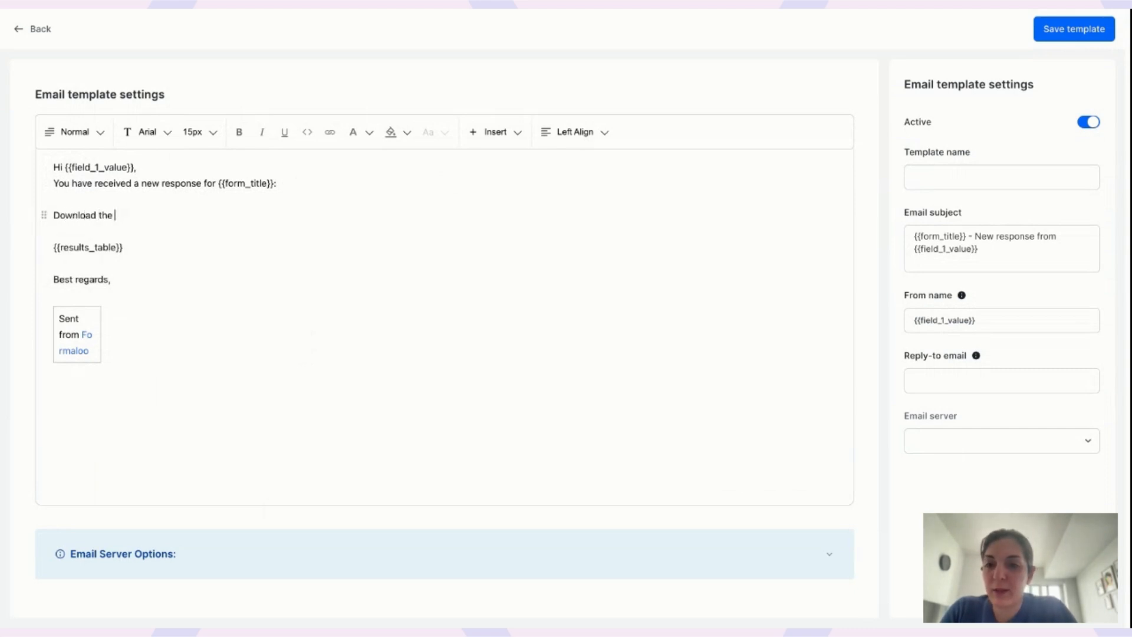
type("pdf here")
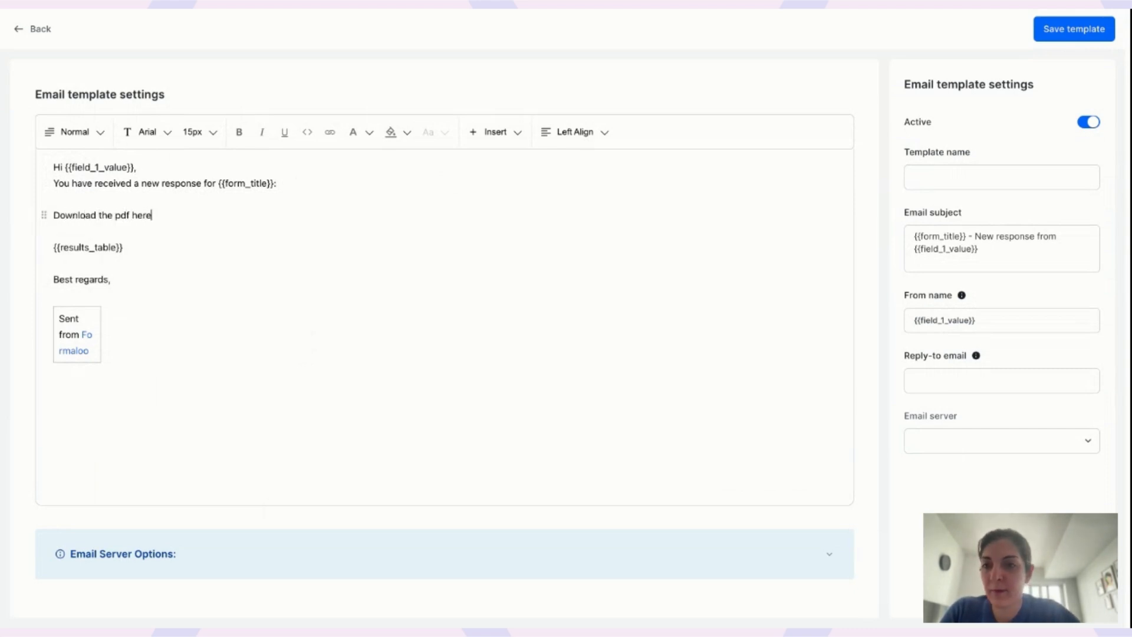
triple_click(53, 215)
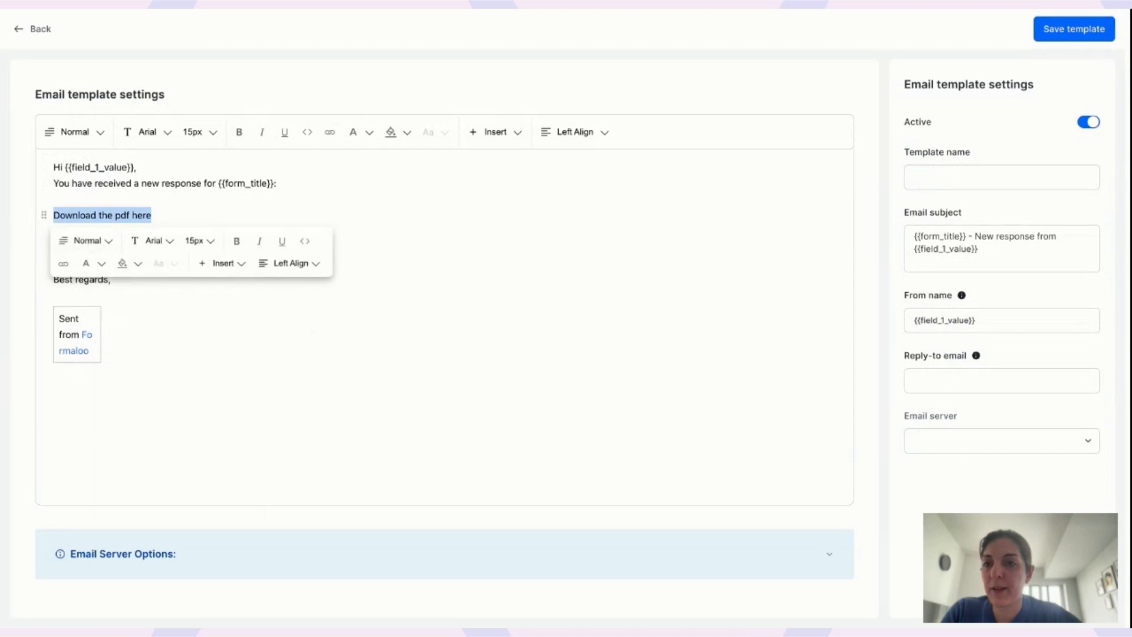
left_click(63, 263)
left_click(264, 247)
key("ctrl+v")
left_click(289, 246)
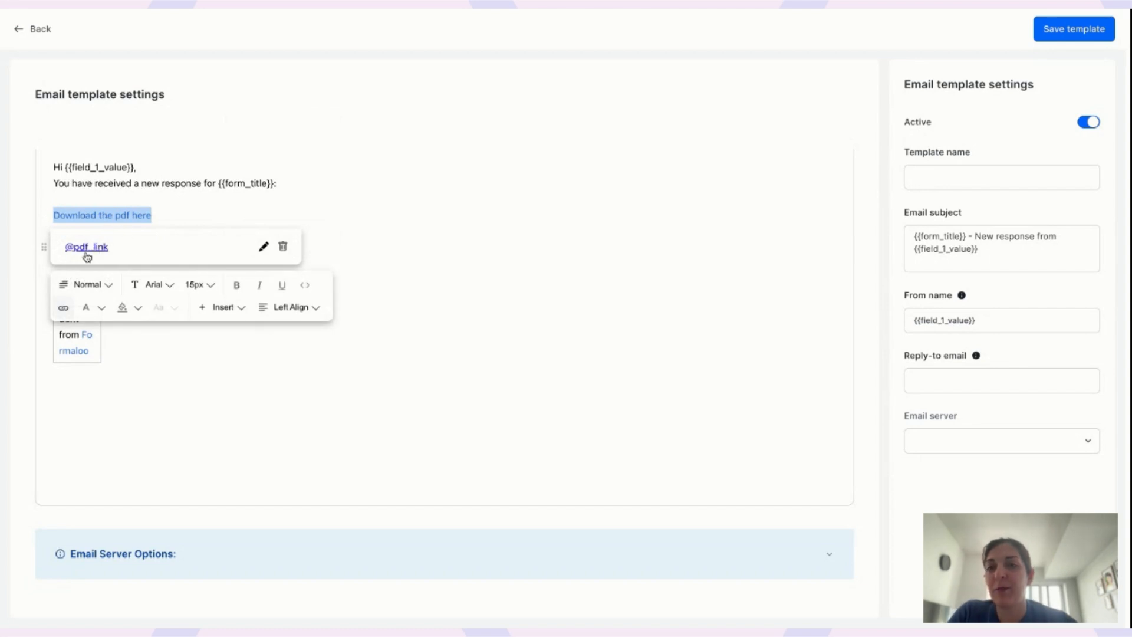
left_click(152, 215)
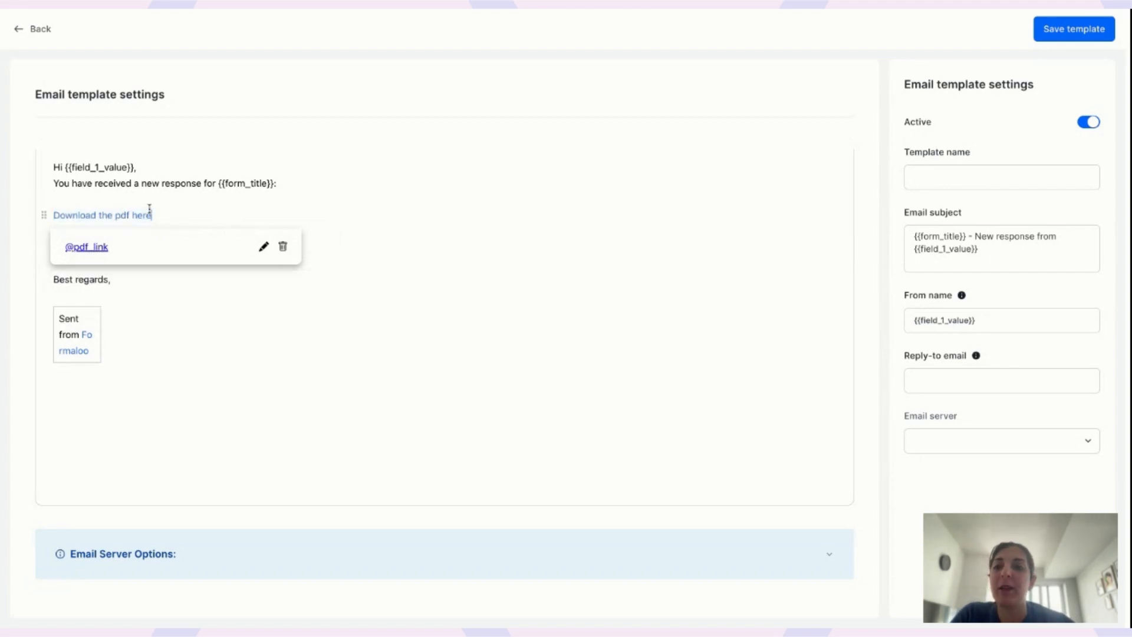
left_click(119, 186)
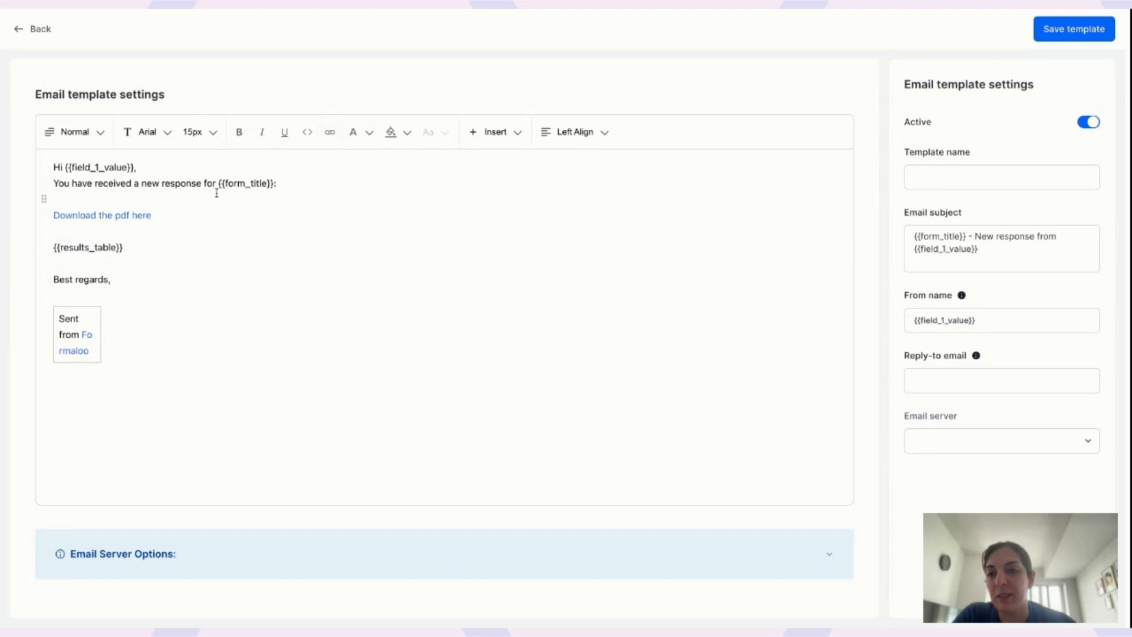
Delete the 'Sent from Formaloo' box below 'Best regards,'.
left_click_drag(54, 248, 130, 247)
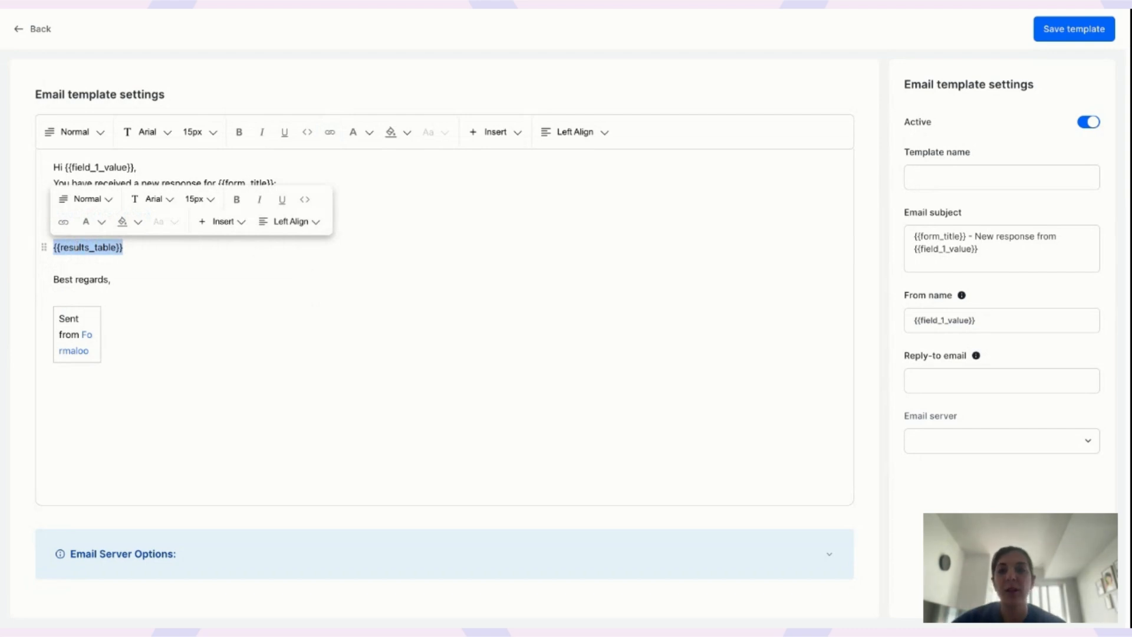
left_click(79, 297)
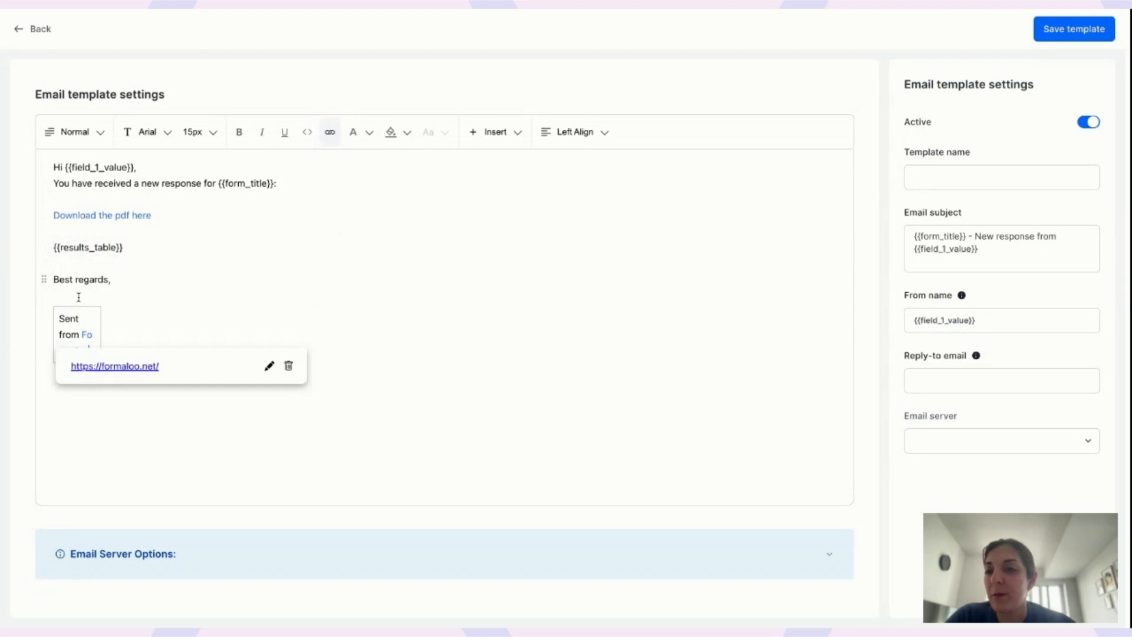
left_click(127, 284)
key("shift+Down")
key("BackSpace")
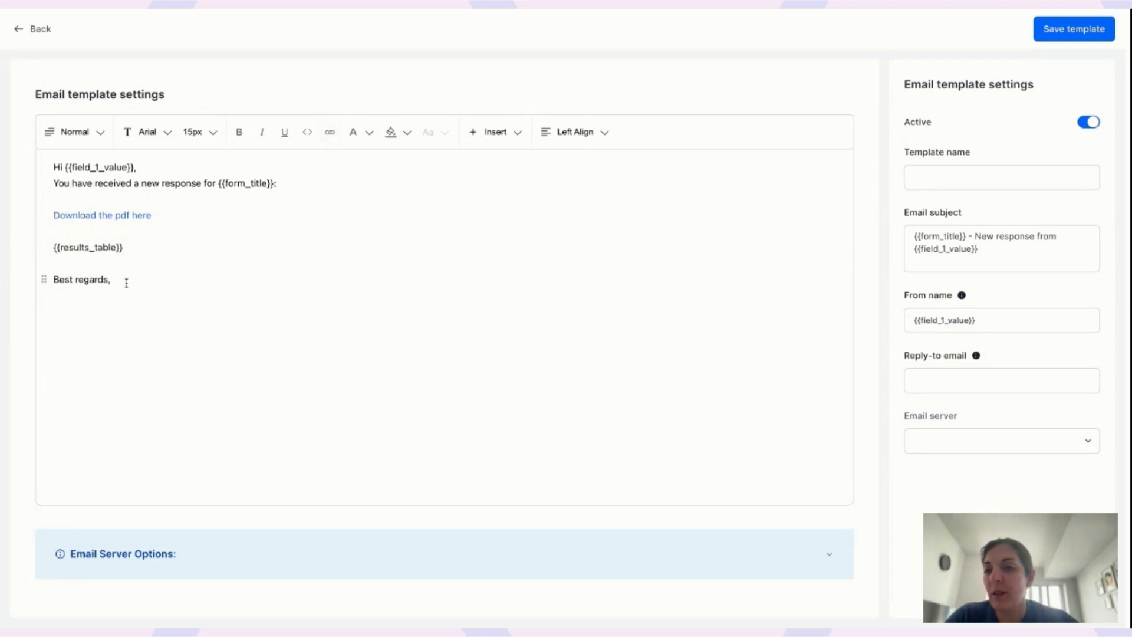
Sign the email 'Company name' on the line after 'Best regards,'.
type("Com")
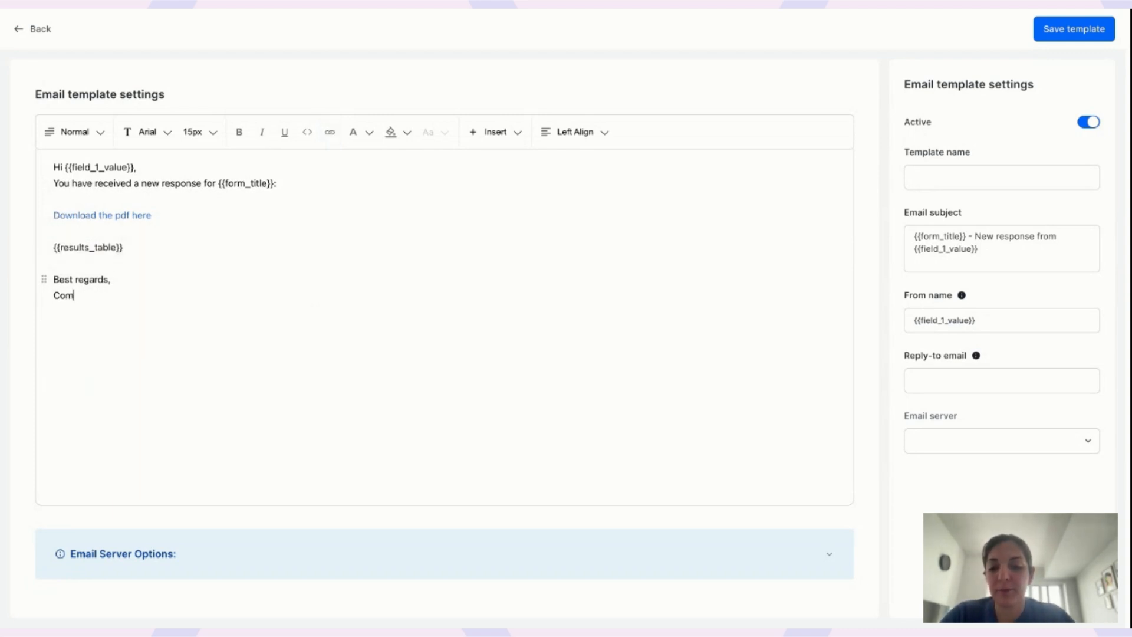
type("pany name")
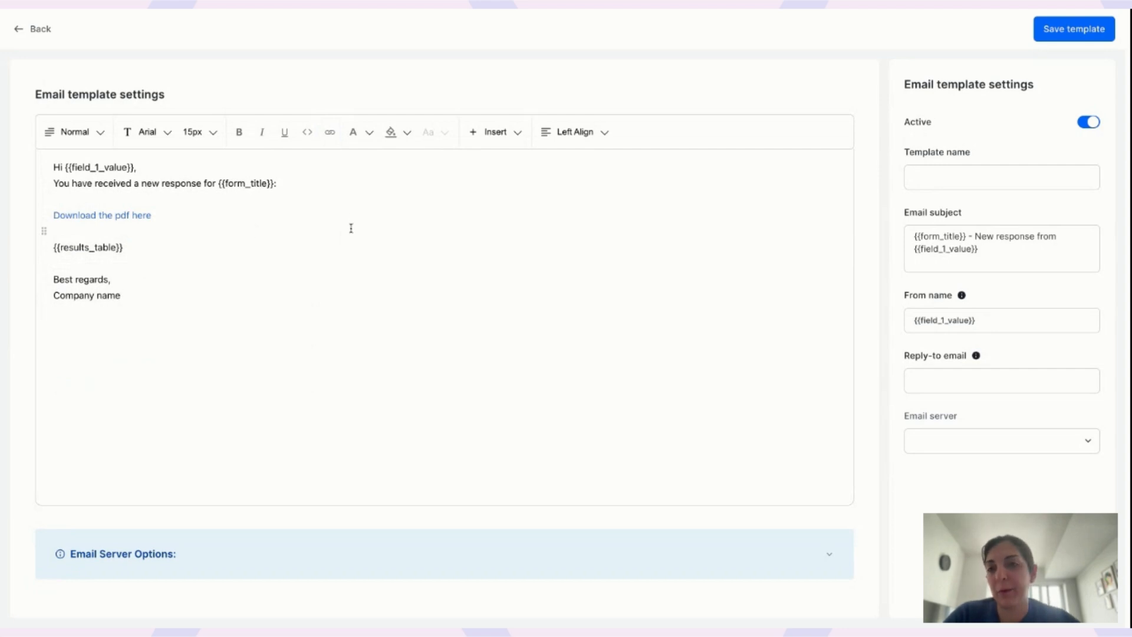
left_click(147, 131)
left_click(320, 190)
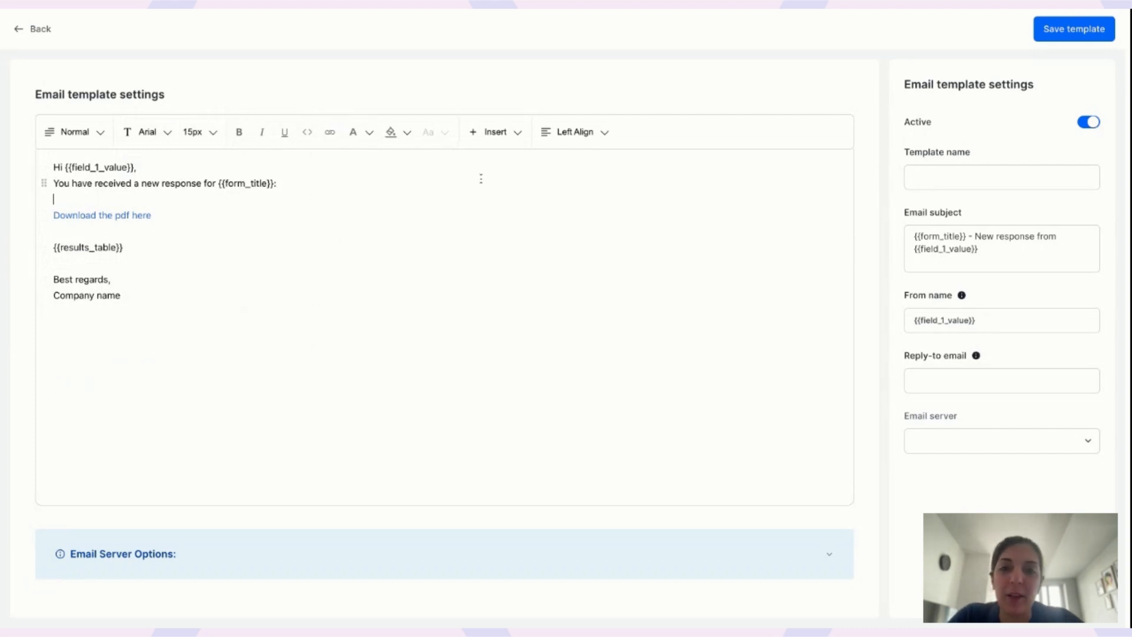
left_click(944, 234)
left_click_drag(916, 236, 996, 252)
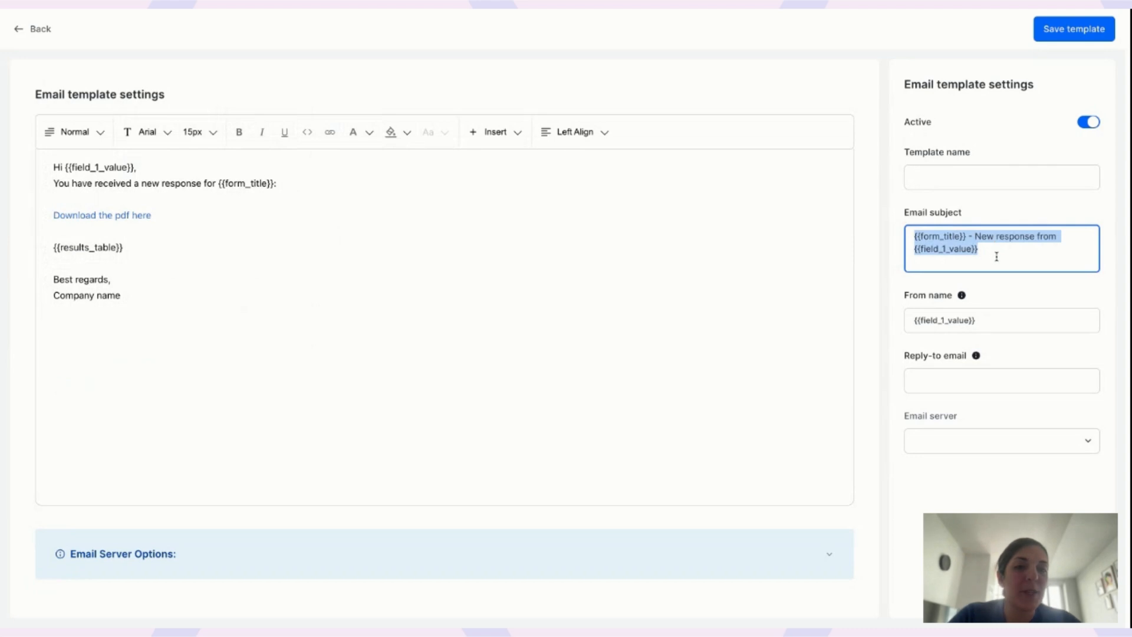
left_click(961, 235)
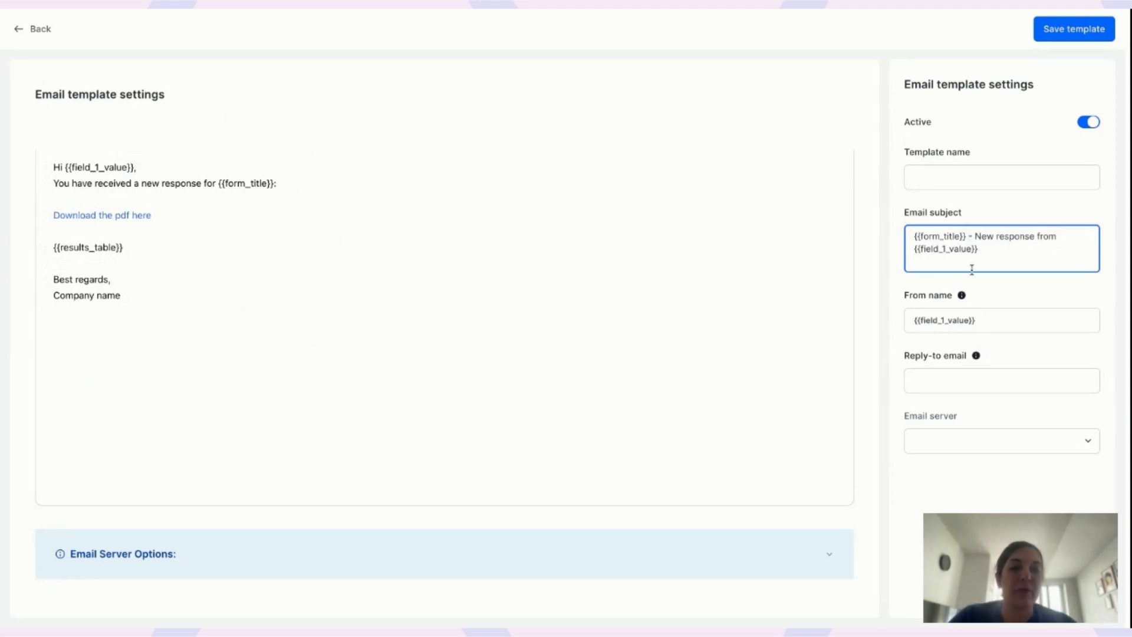
Enter the reply-to e-mail address, name the template 'New custom email with pdf link', and save it.
left_click(963, 382)
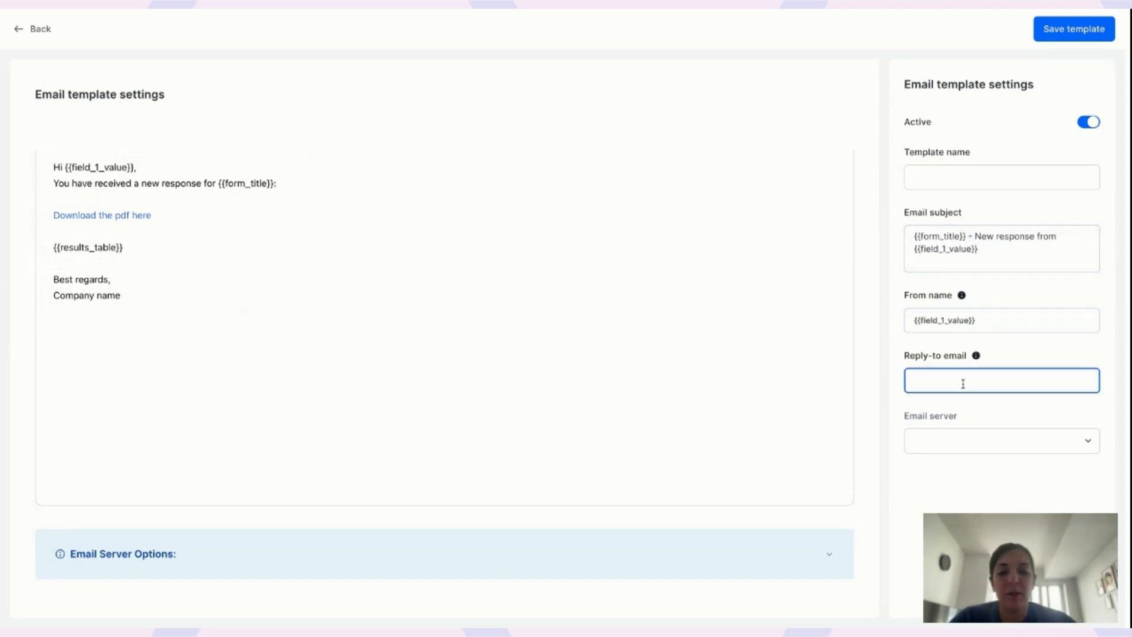
left_click(974, 179)
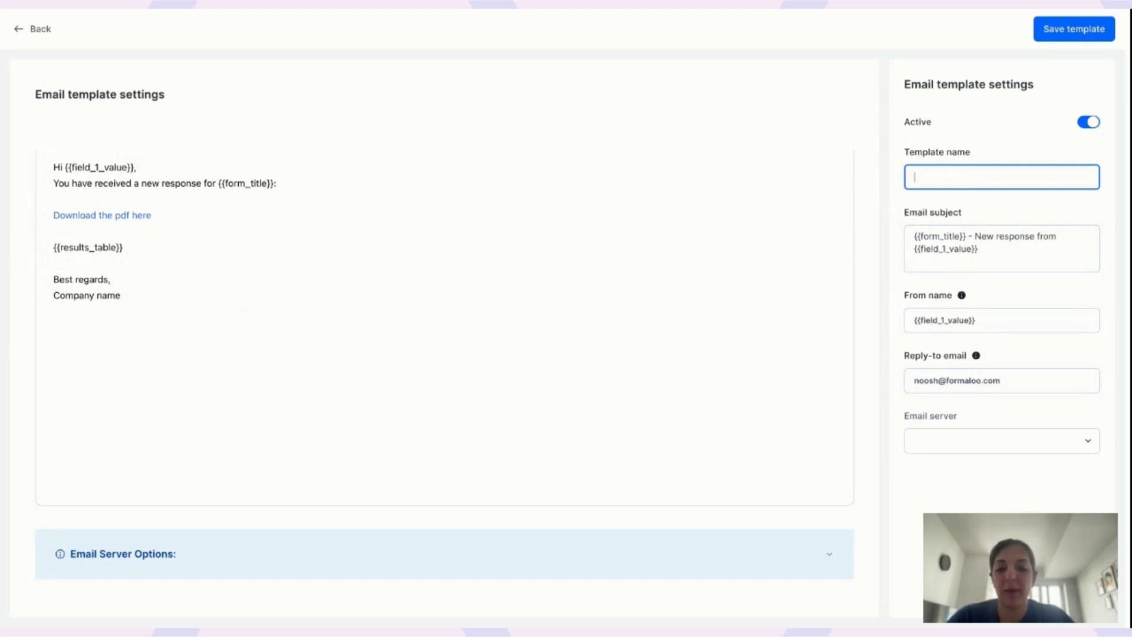
type("New custom email")
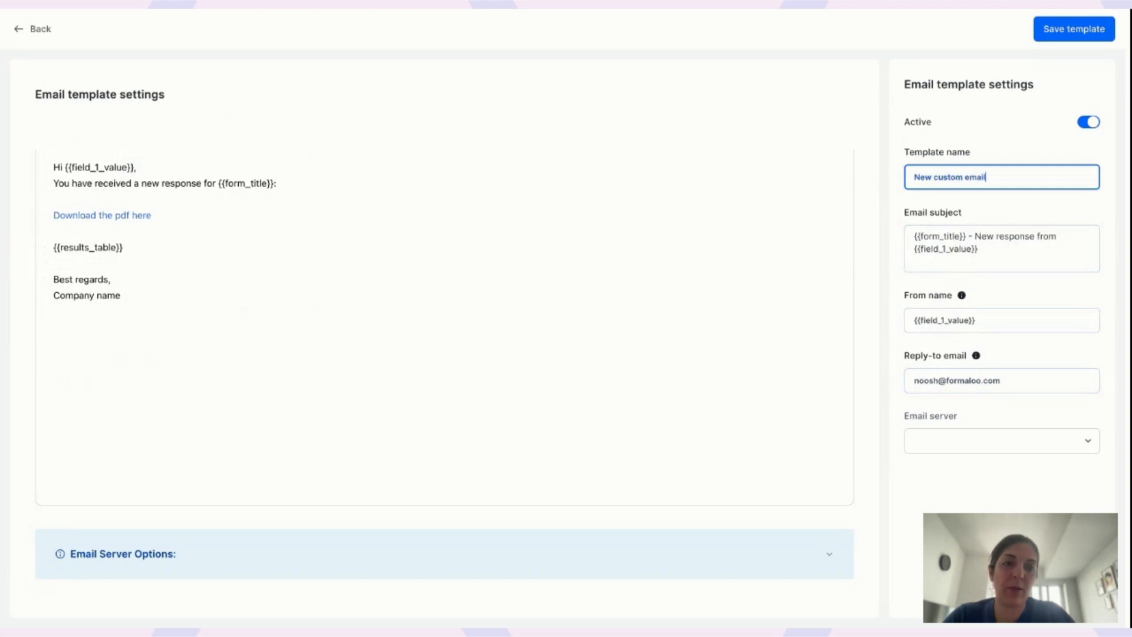
type(" with odf")
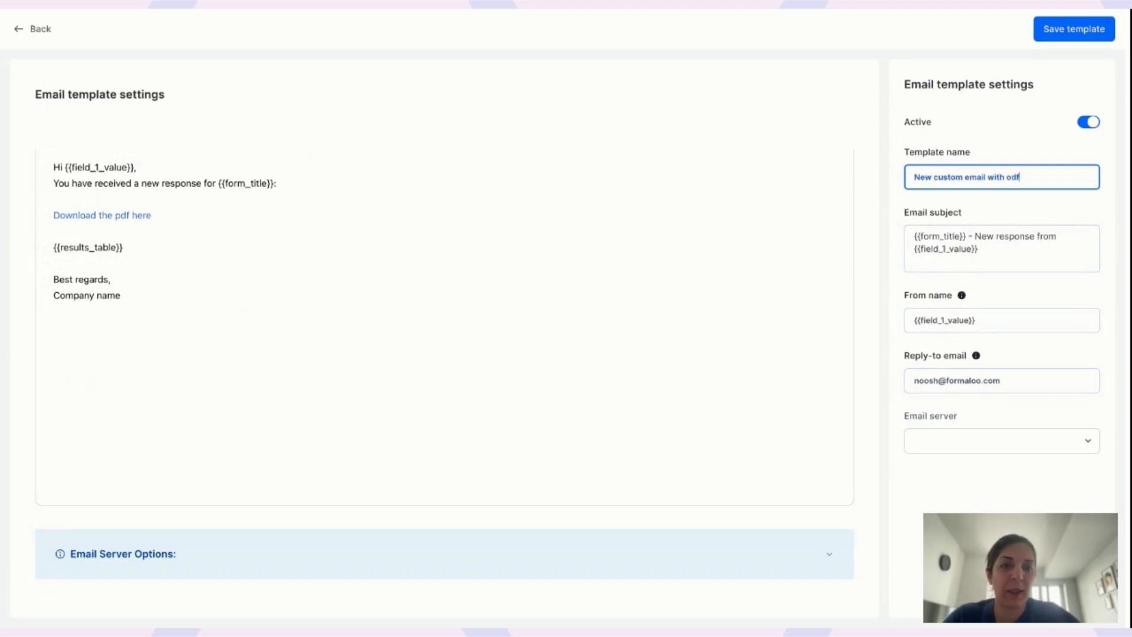
key("BackSpace")
key("BackSpace")
key("BackSpace")
type("pdf")
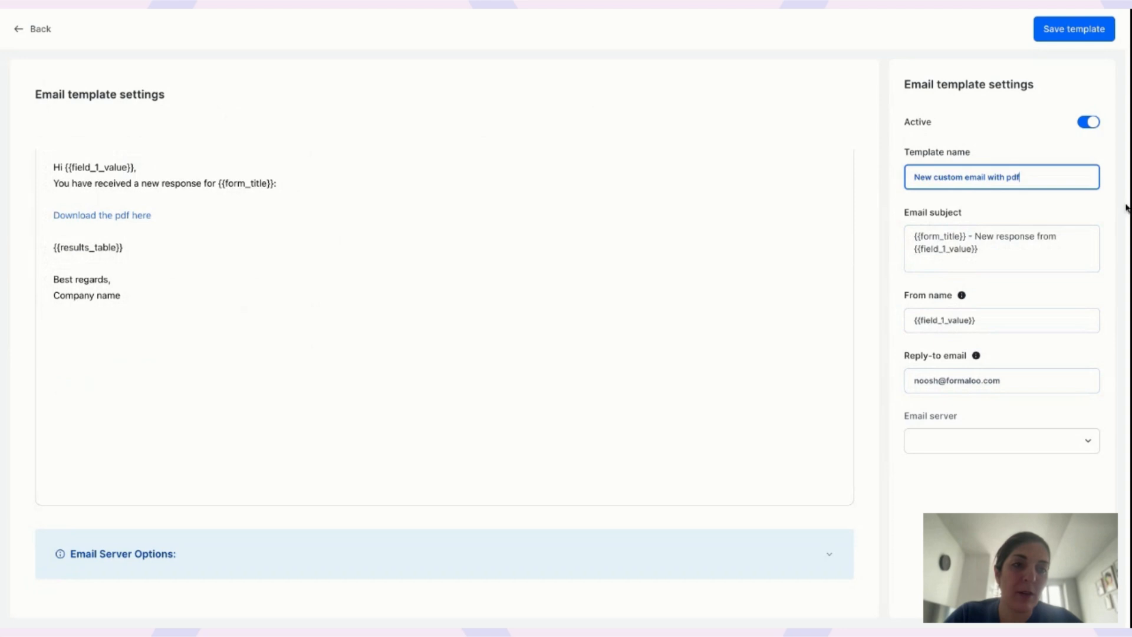
type(" link")
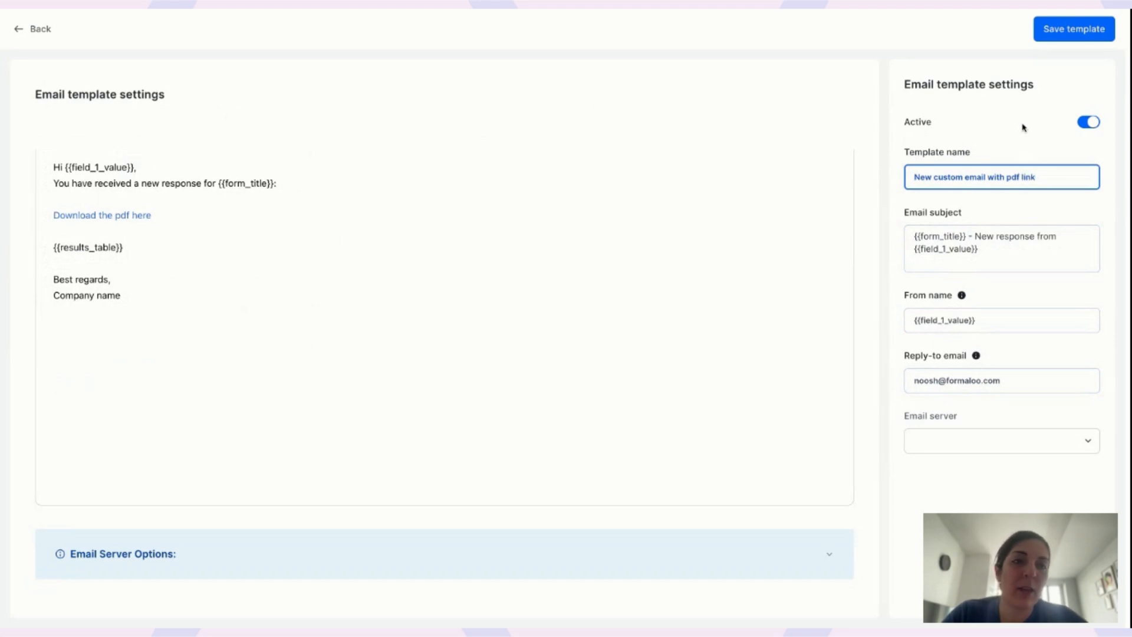
left_click(1062, 36)
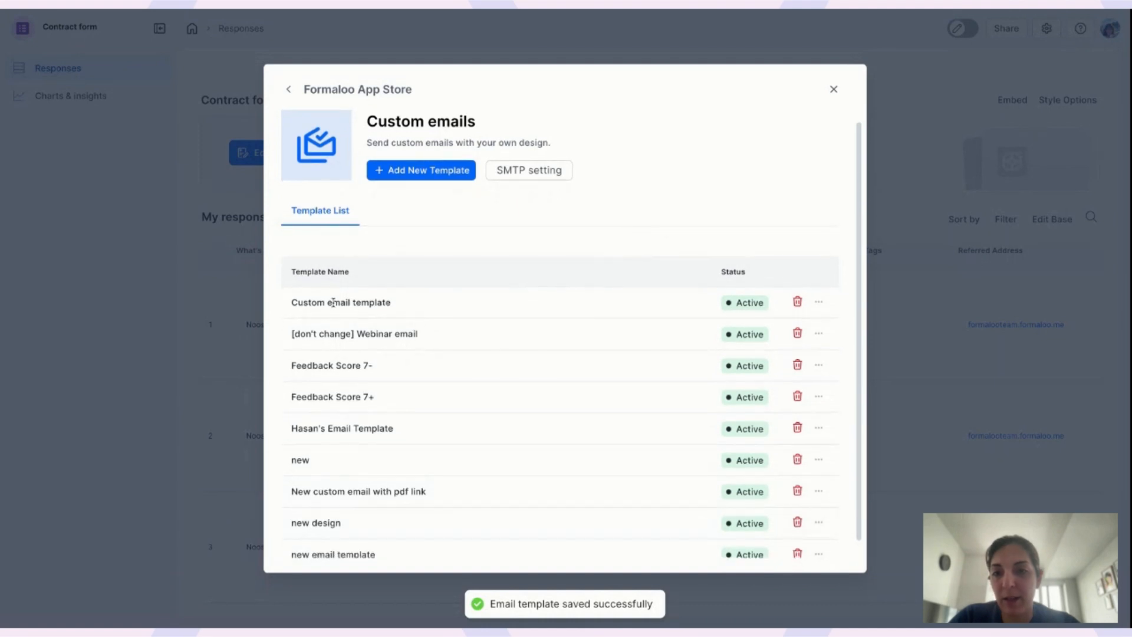
Locate the Active 'New custom email with pdf link' entry in the Template List, then close the store.
scroll(413, 321, "down", 1)
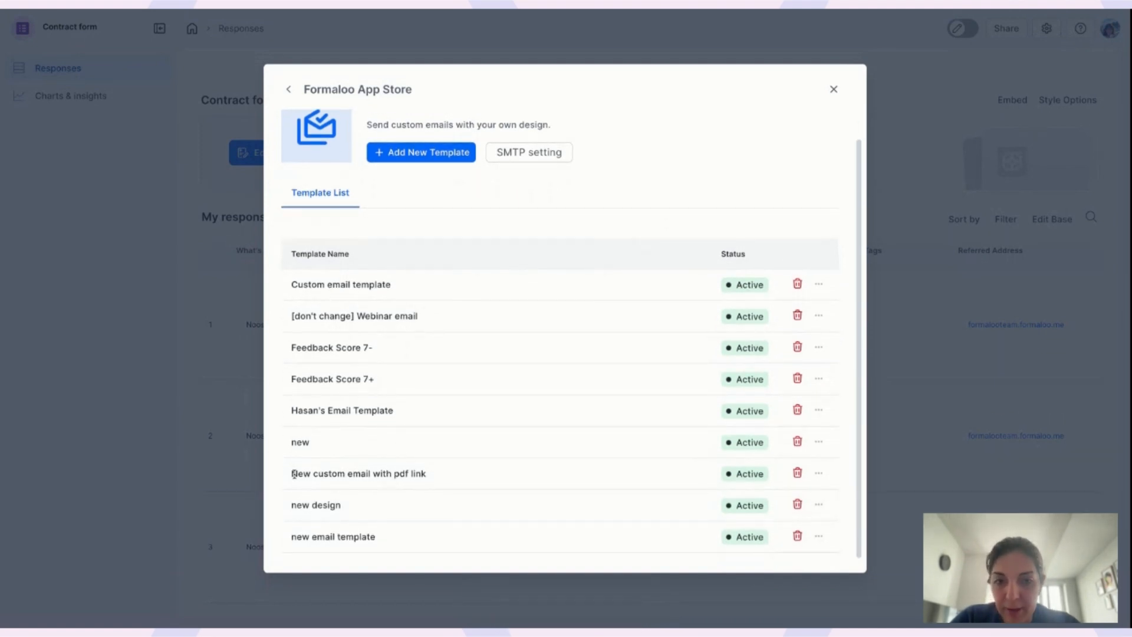
left_click_drag(293, 474, 419, 472)
left_click(1001, 213)
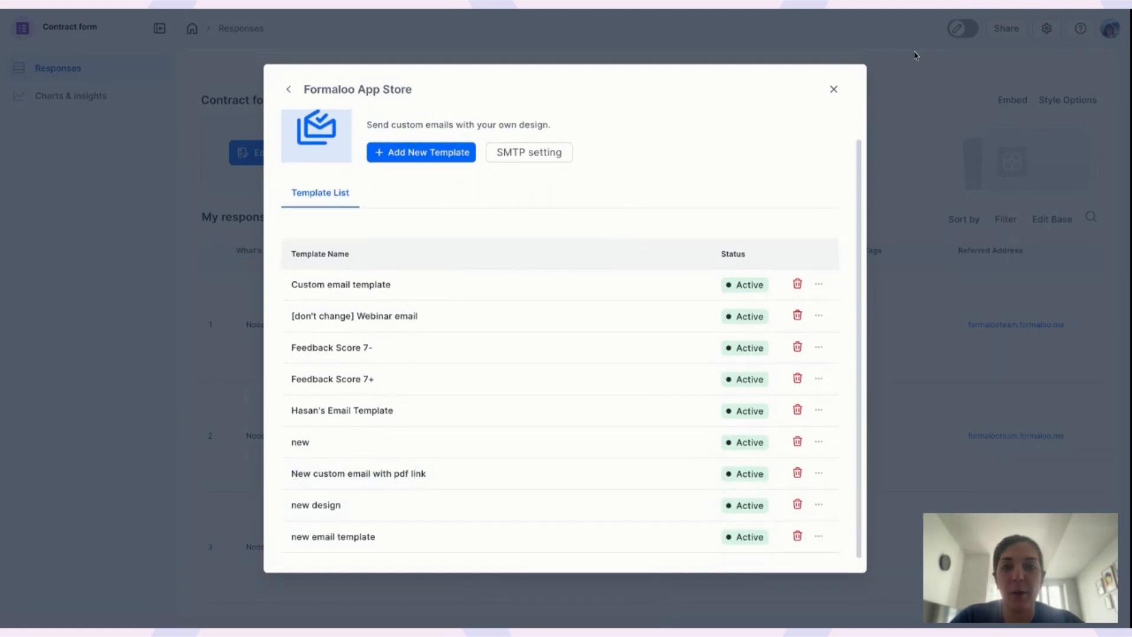
left_click(834, 89)
Edit the Contract form, enable email notifications and Generate PDF, then switch notifications back off.
left_click(253, 153)
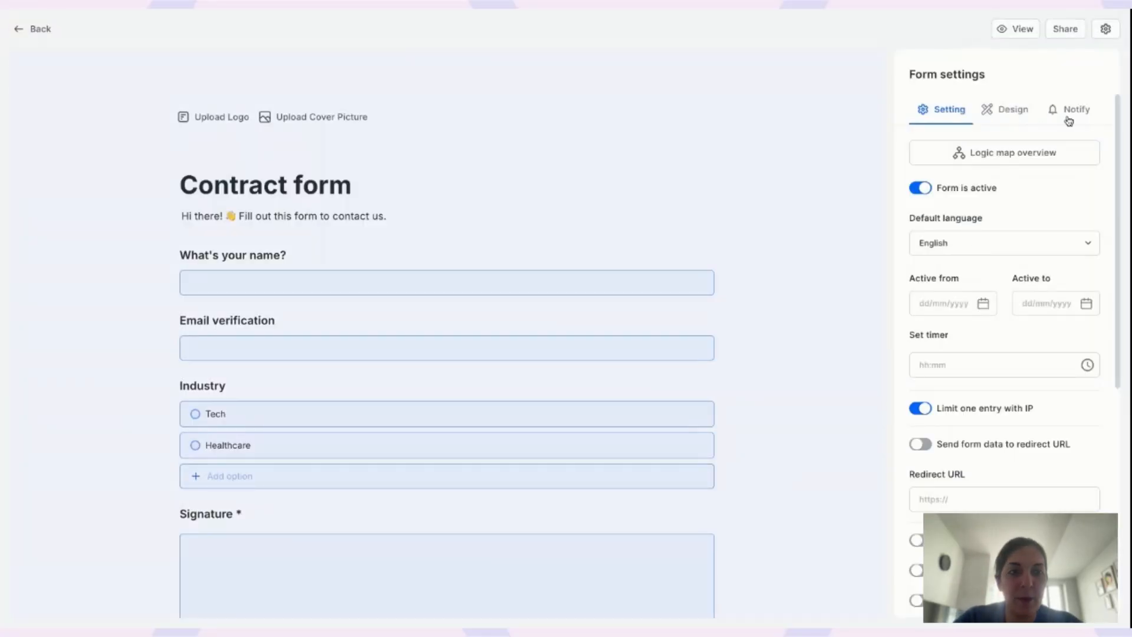
left_click(1078, 112)
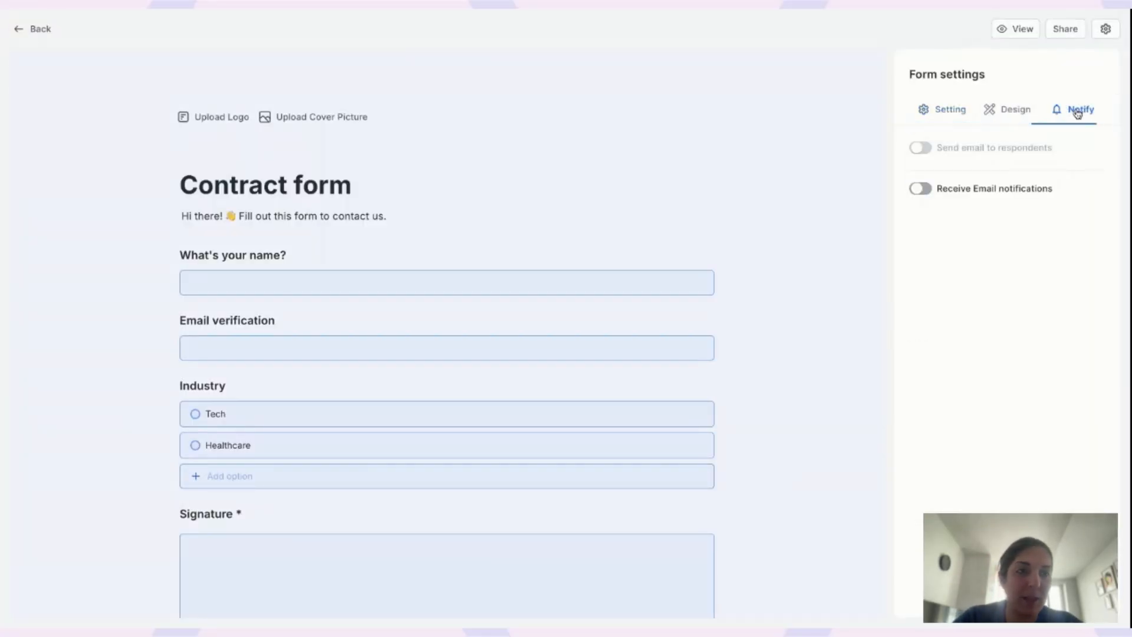
left_click(920, 188)
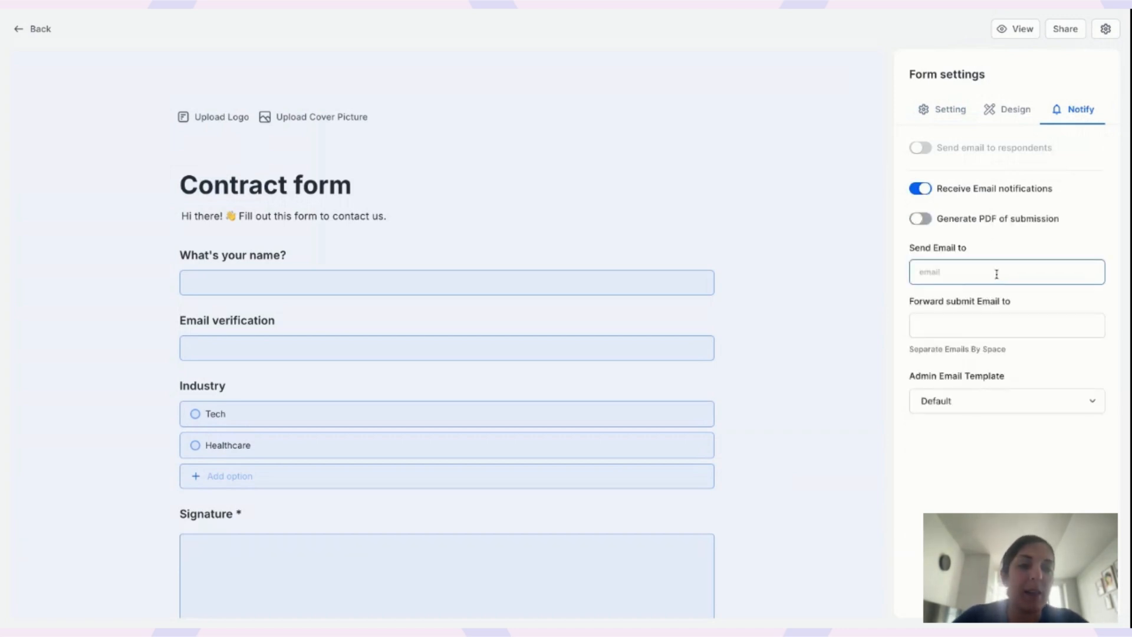
left_click(918, 219)
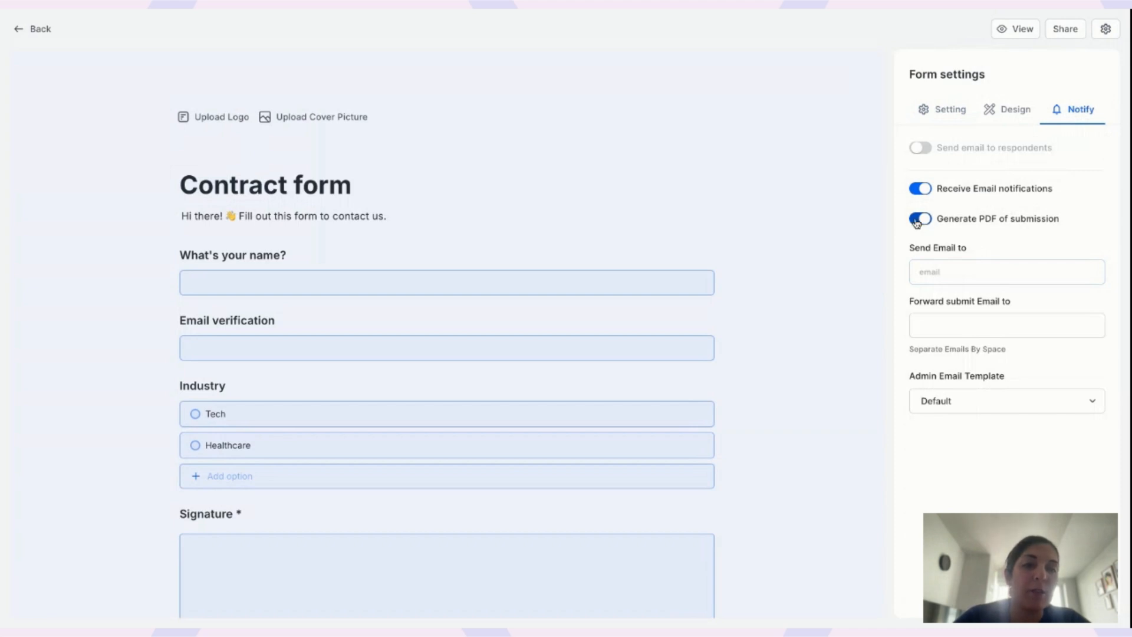
left_click(933, 267)
left_click(950, 271)
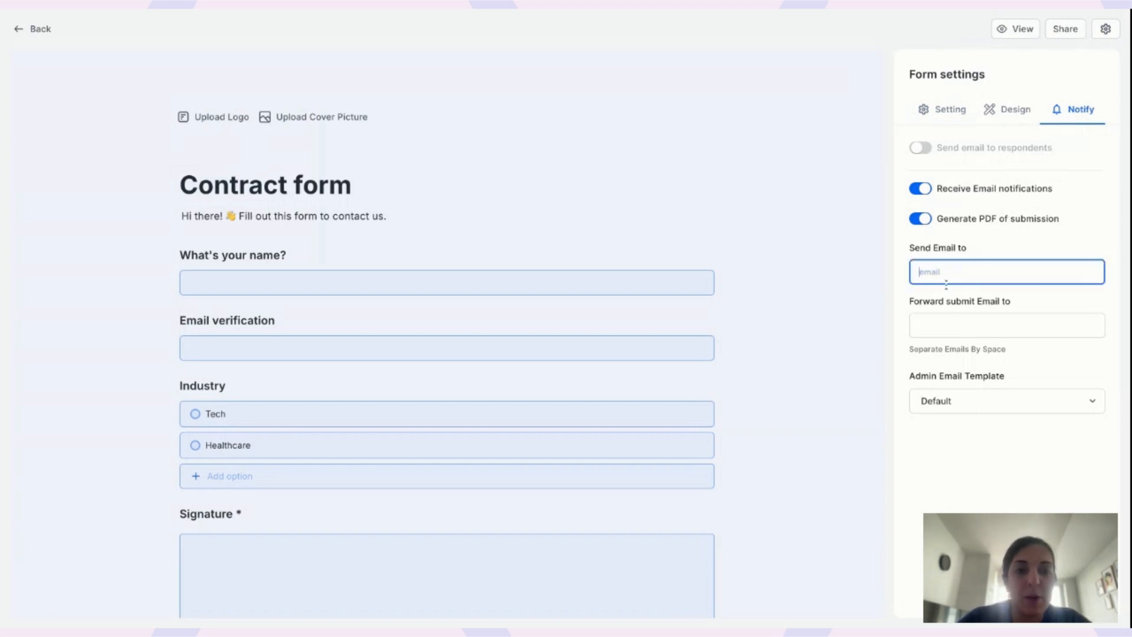
left_click(923, 190)
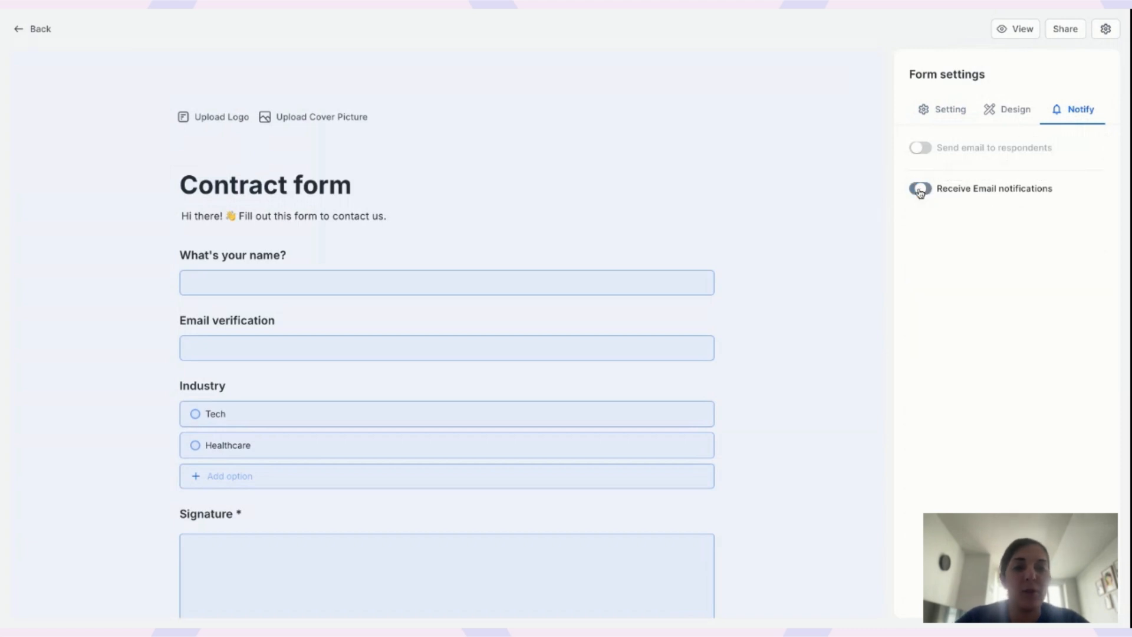
scroll(434, 217, "down", 3)
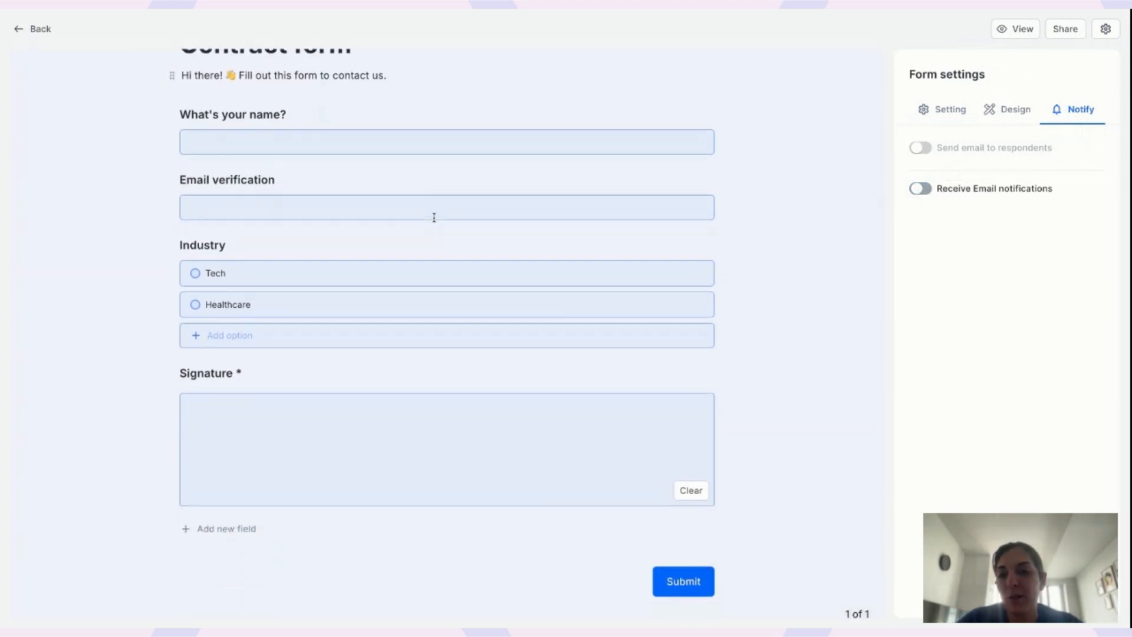
In the Logic map overview, set the submit rule to 'New custom email with pdf link' and add a blank rule.
left_click(256, 241)
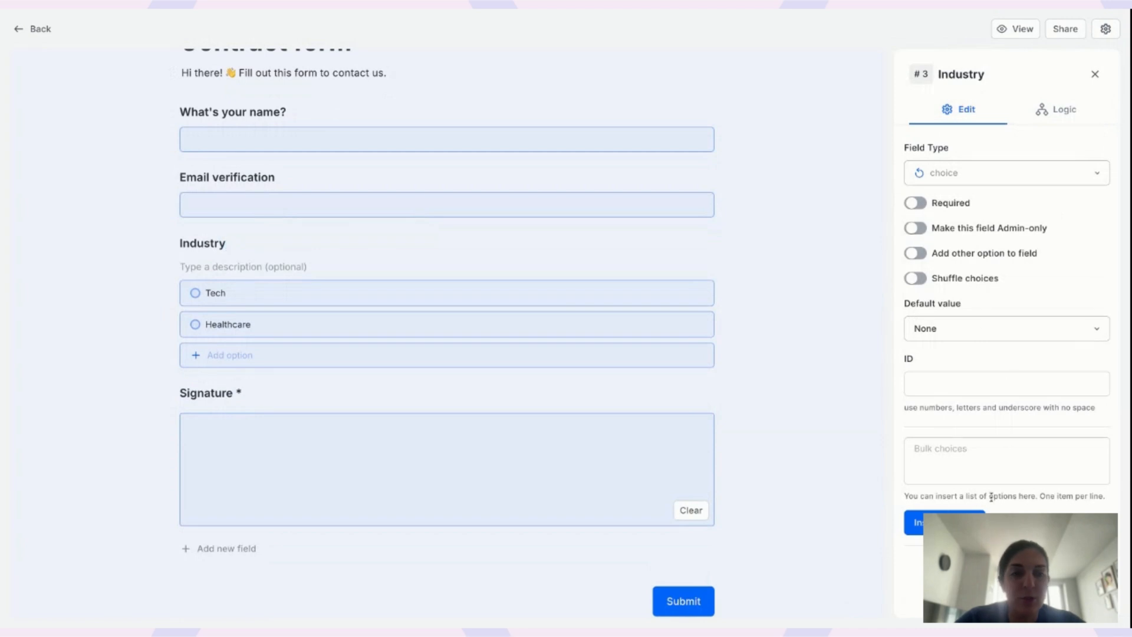
left_click(1071, 115)
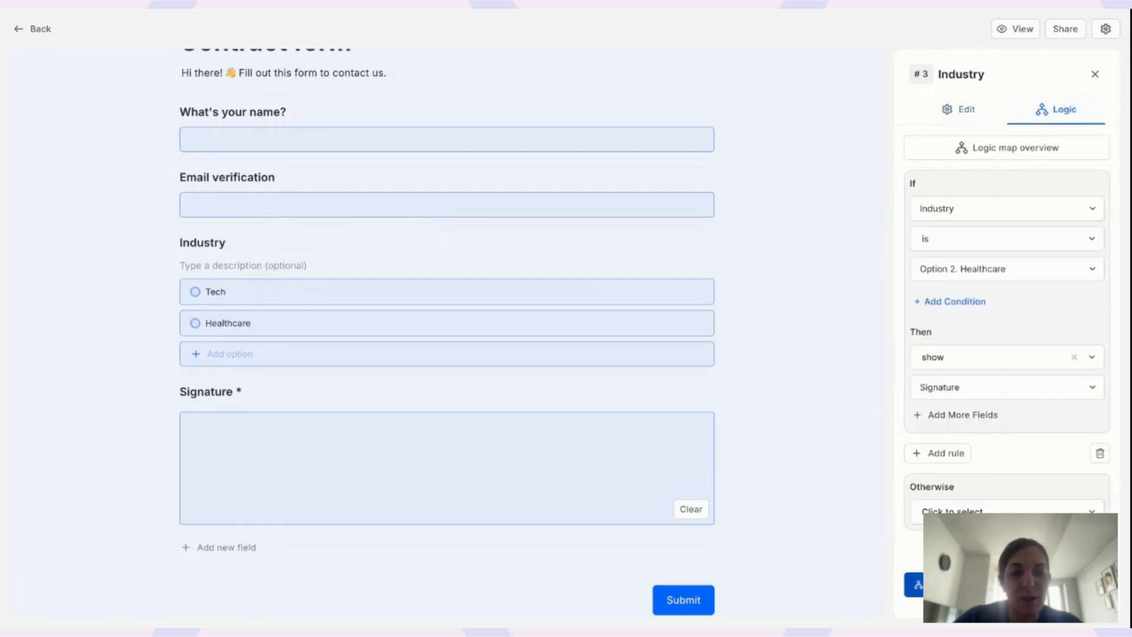
left_click(914, 584)
scroll(624, 306, "down", 5)
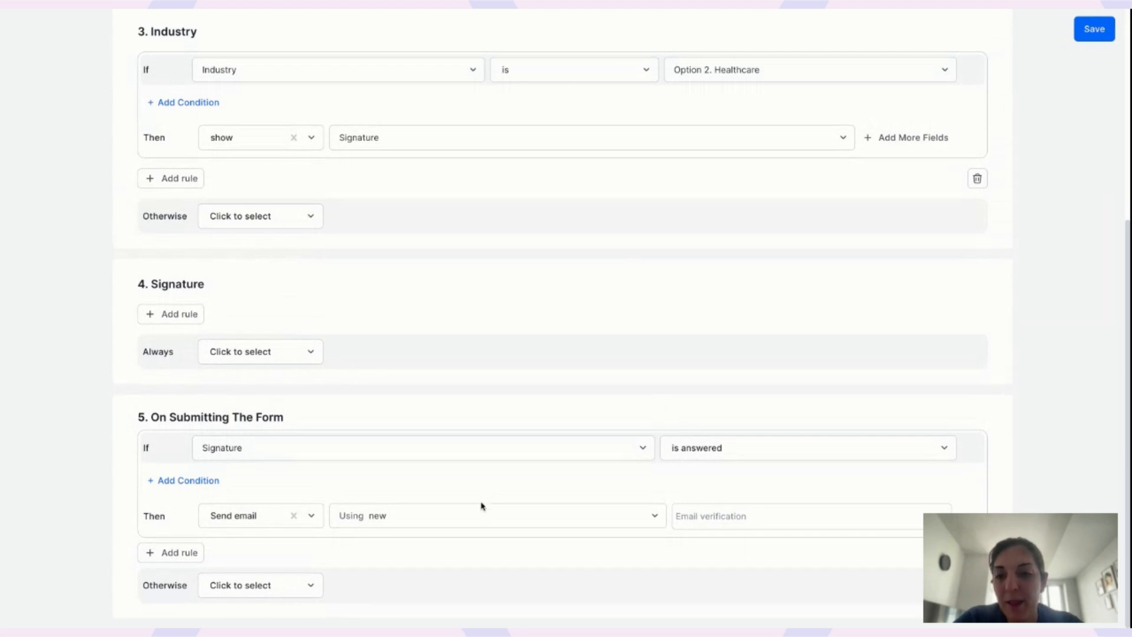
left_click(439, 513)
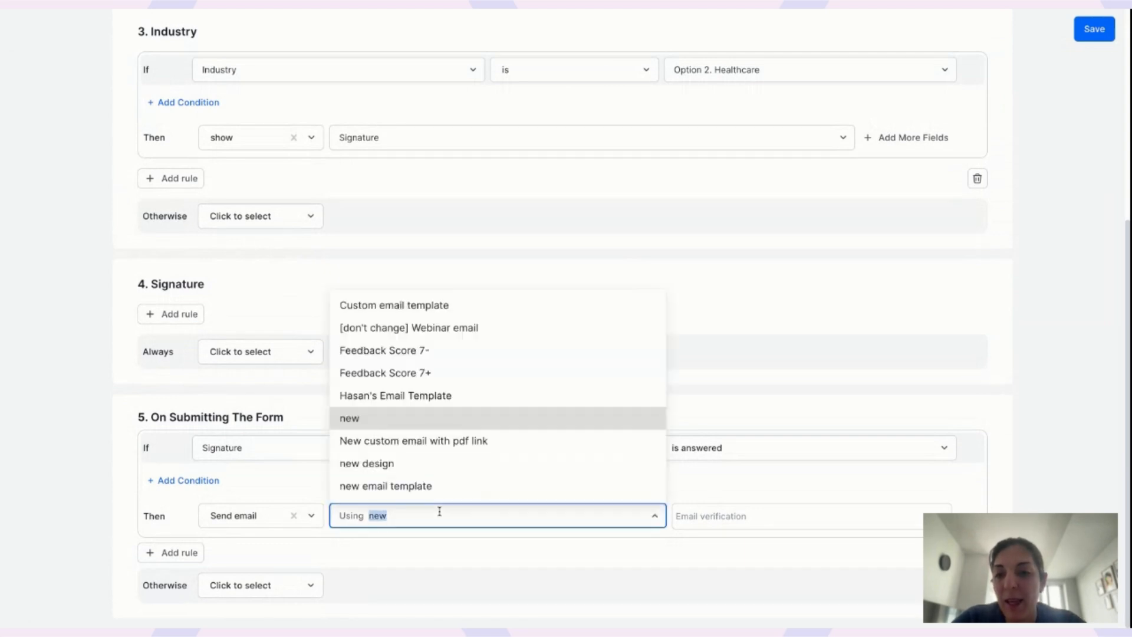
left_click(403, 441)
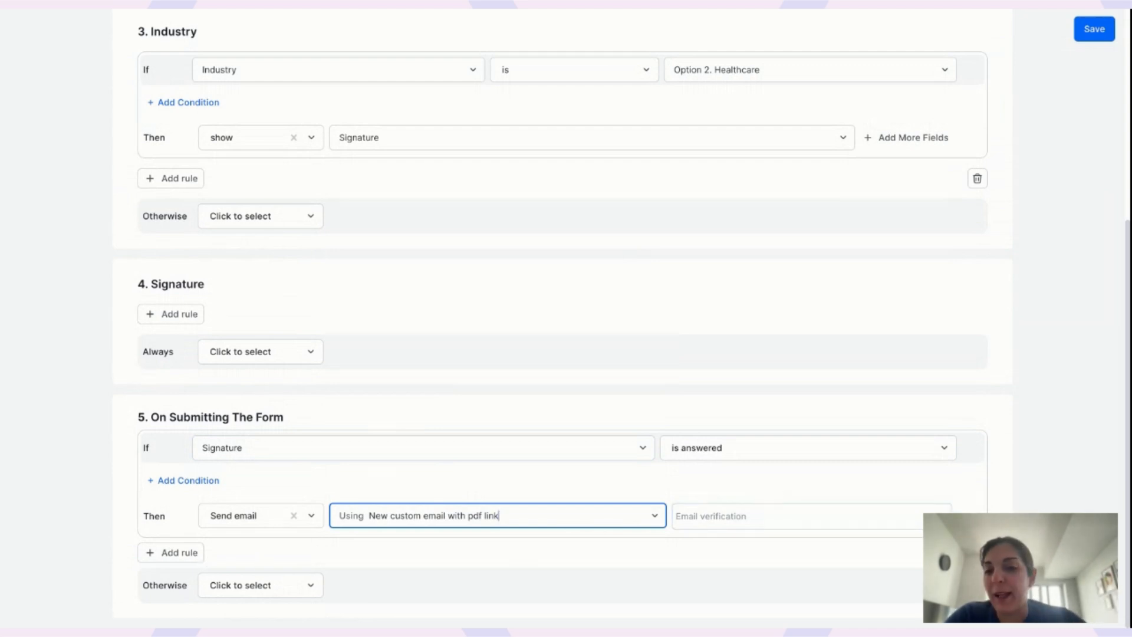
left_click(171, 553)
Try Industry, then Signature as the new rule's field, then delete that extra rule.
scroll(277, 425, "down", 3)
left_click(277, 421)
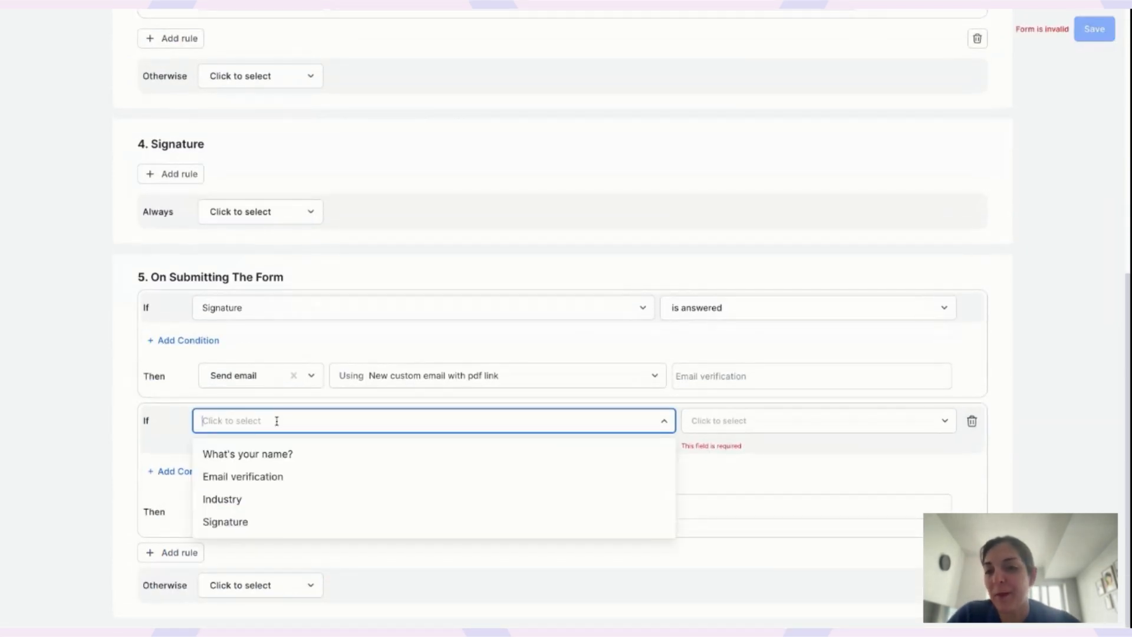
left_click(273, 497)
left_click(437, 427)
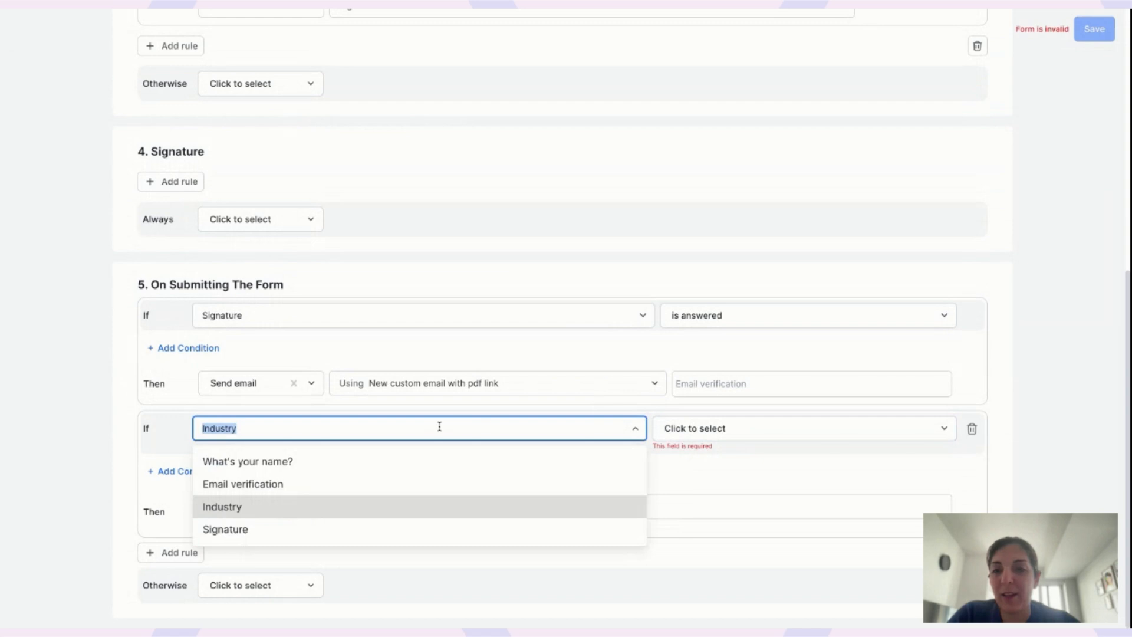
left_click(266, 528)
left_click(703, 430)
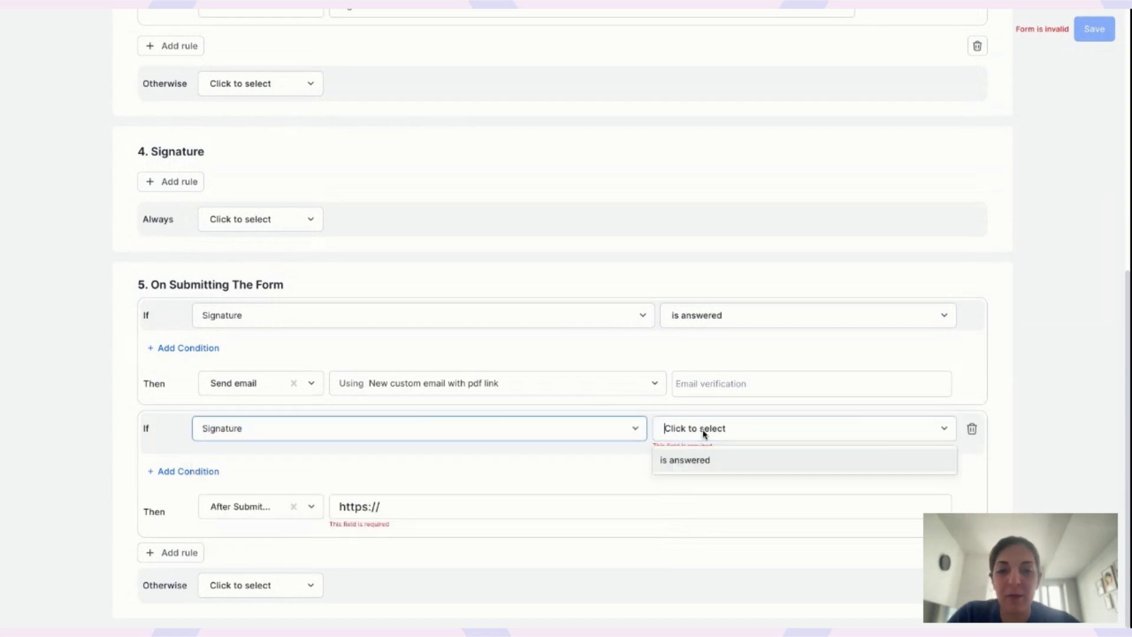
left_click(507, 488)
left_click(973, 427)
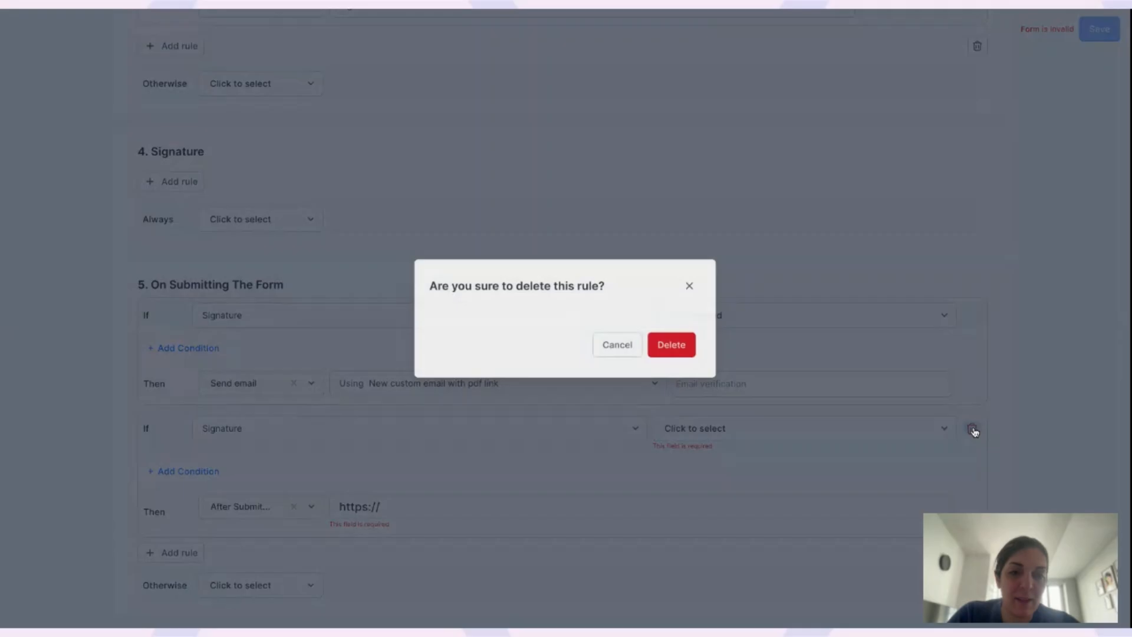
left_click(672, 344)
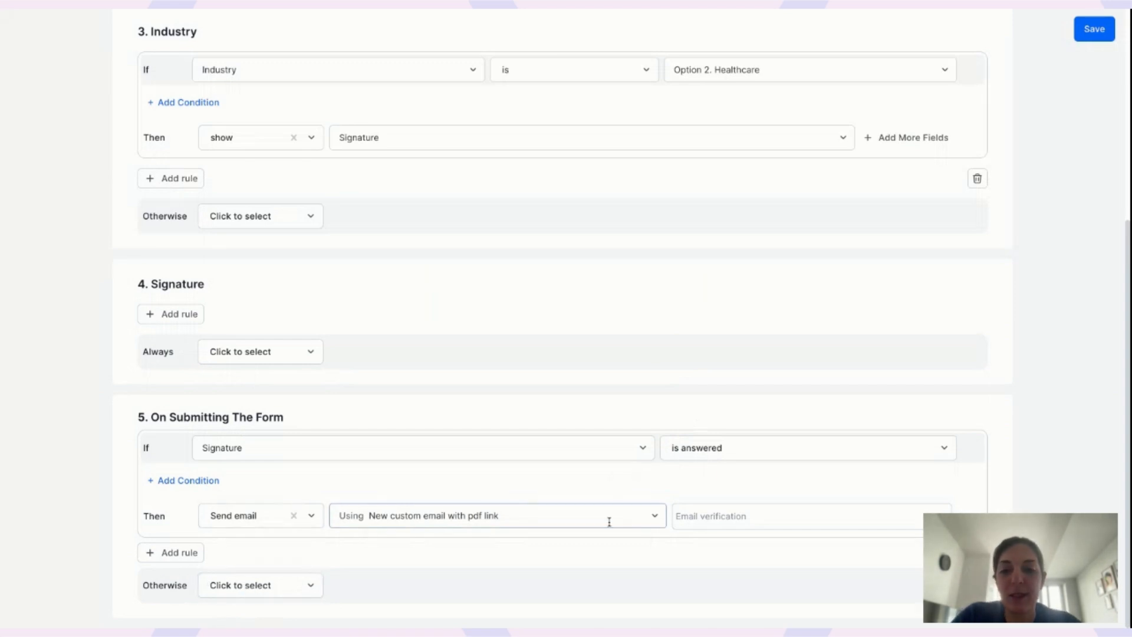
Make the Otherwise branch send an email using the Custom email template.
left_click(248, 584)
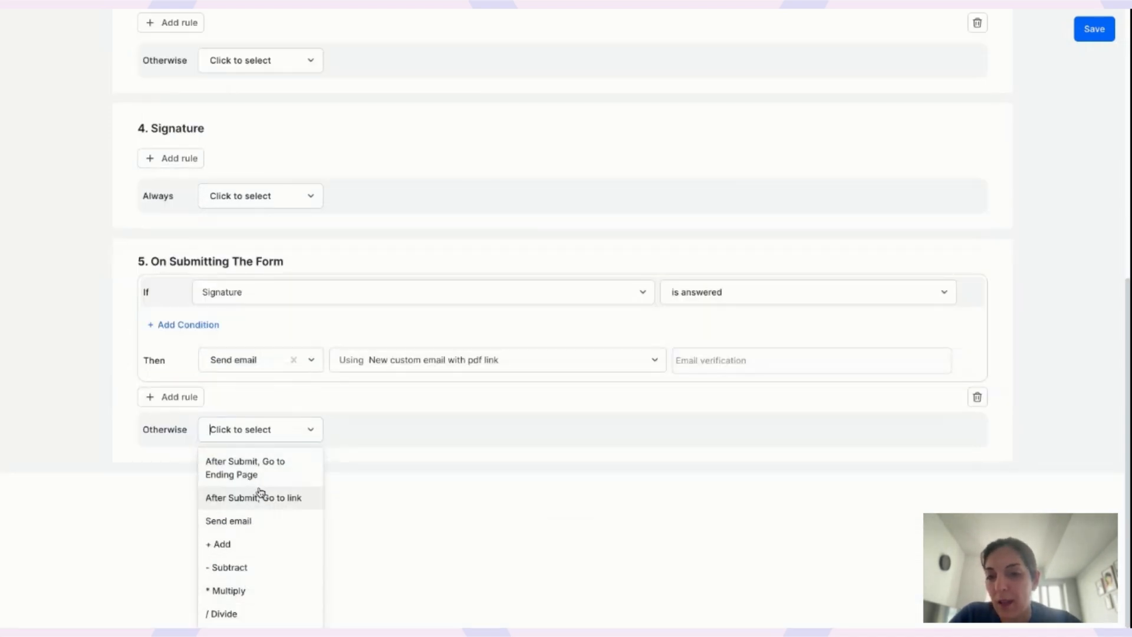
left_click(251, 520)
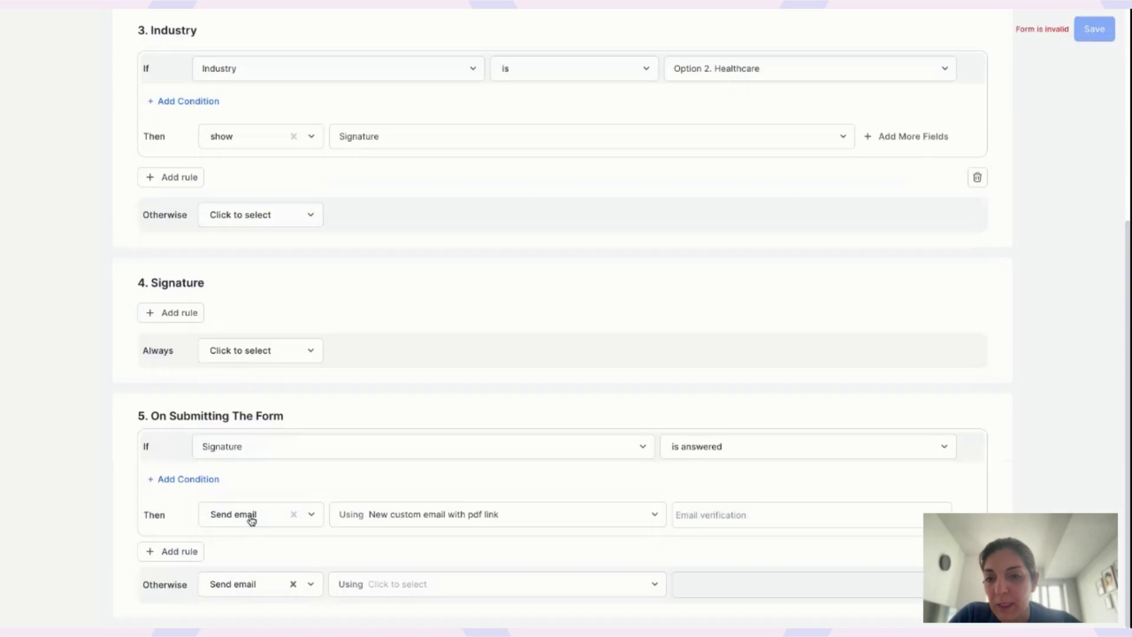
left_click(392, 583)
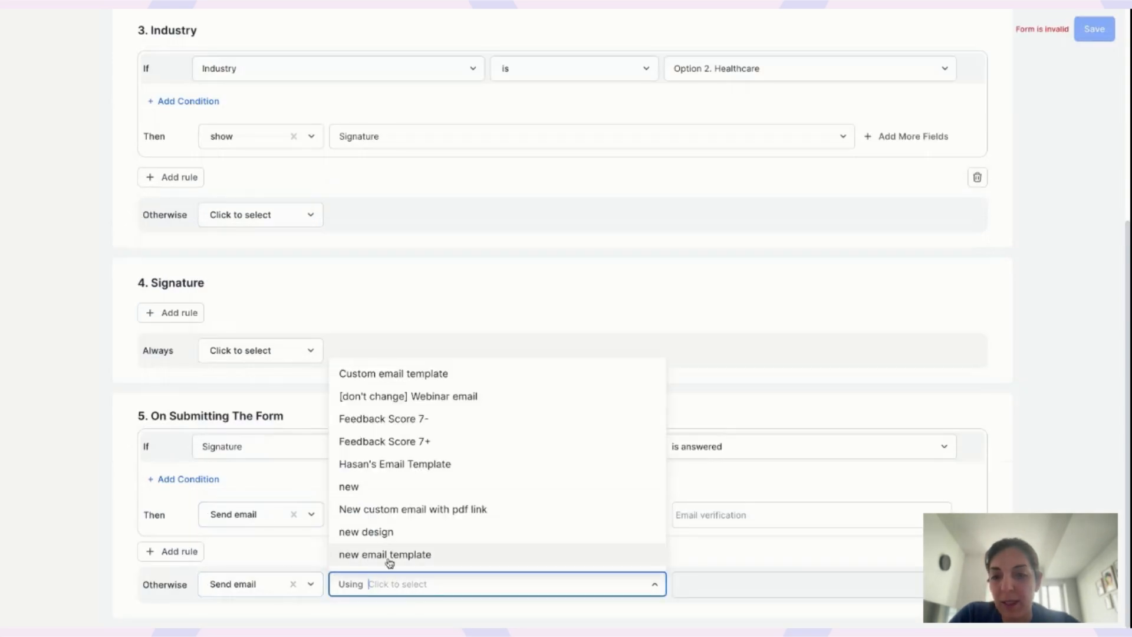
left_click(384, 486)
left_click(475, 585)
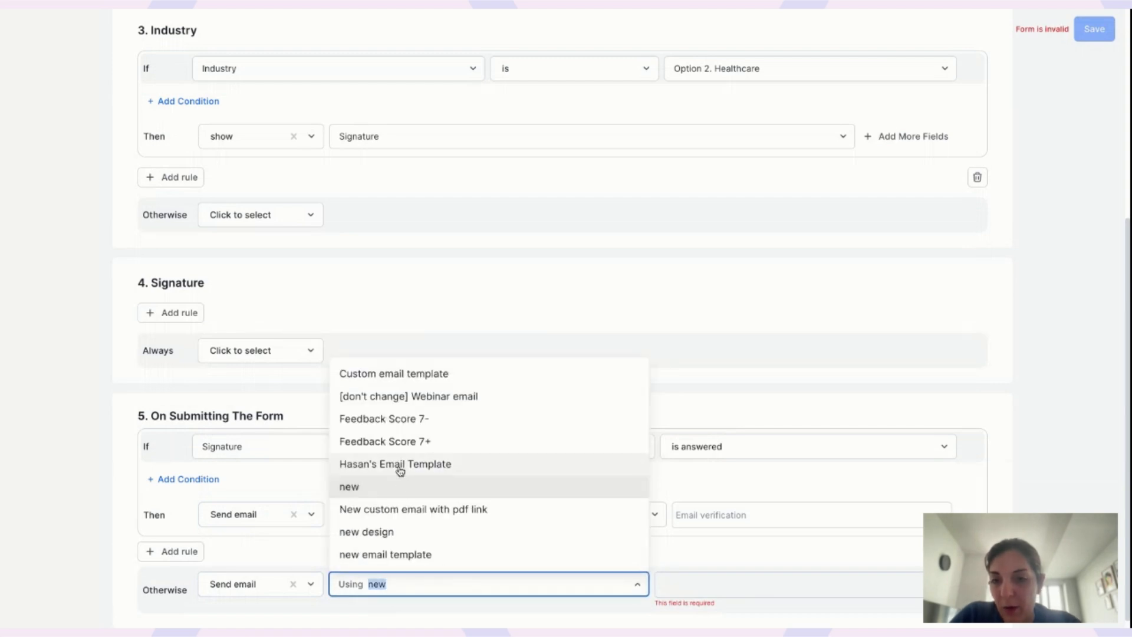
left_click(403, 429)
left_click(472, 584)
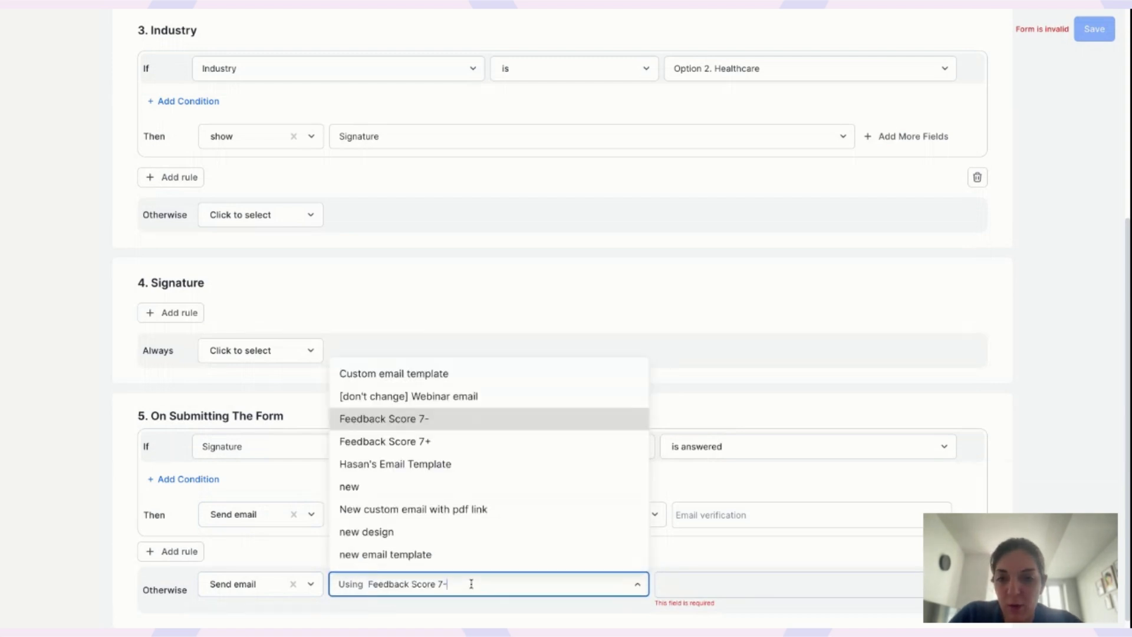
left_click(431, 382)
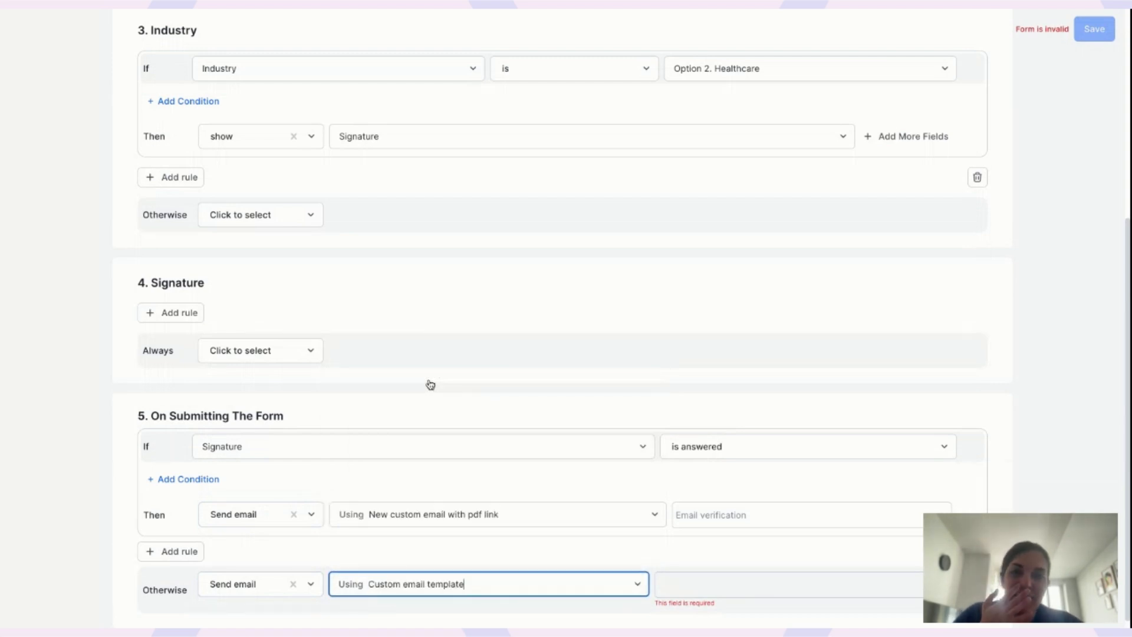
Address the fallback email to Email verification and save the logic.
left_click(715, 594)
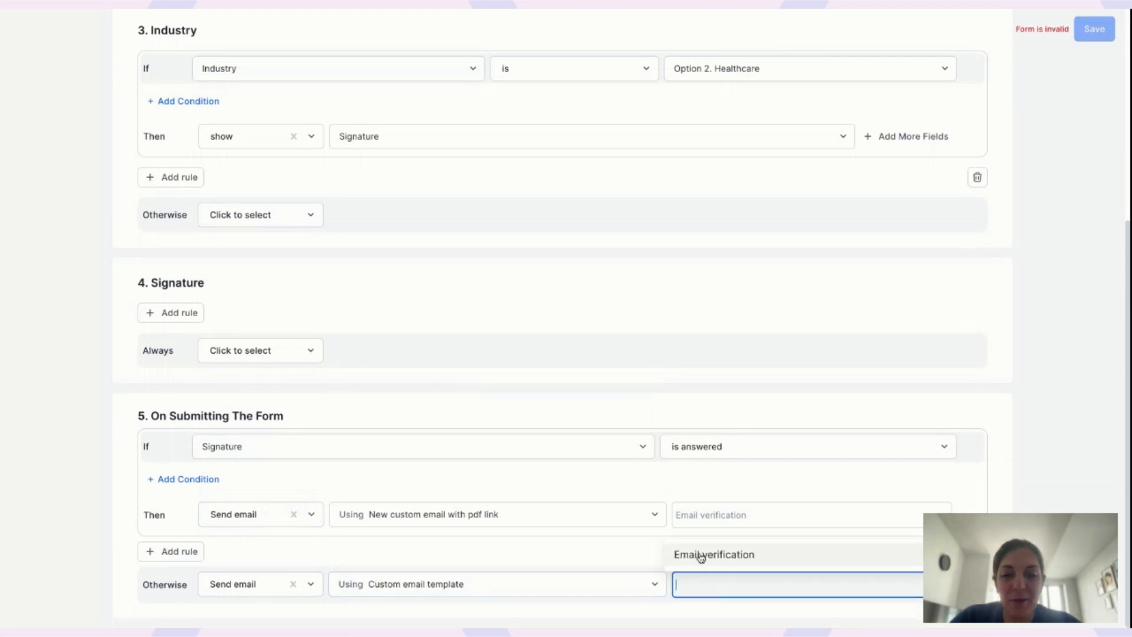
left_click(701, 555)
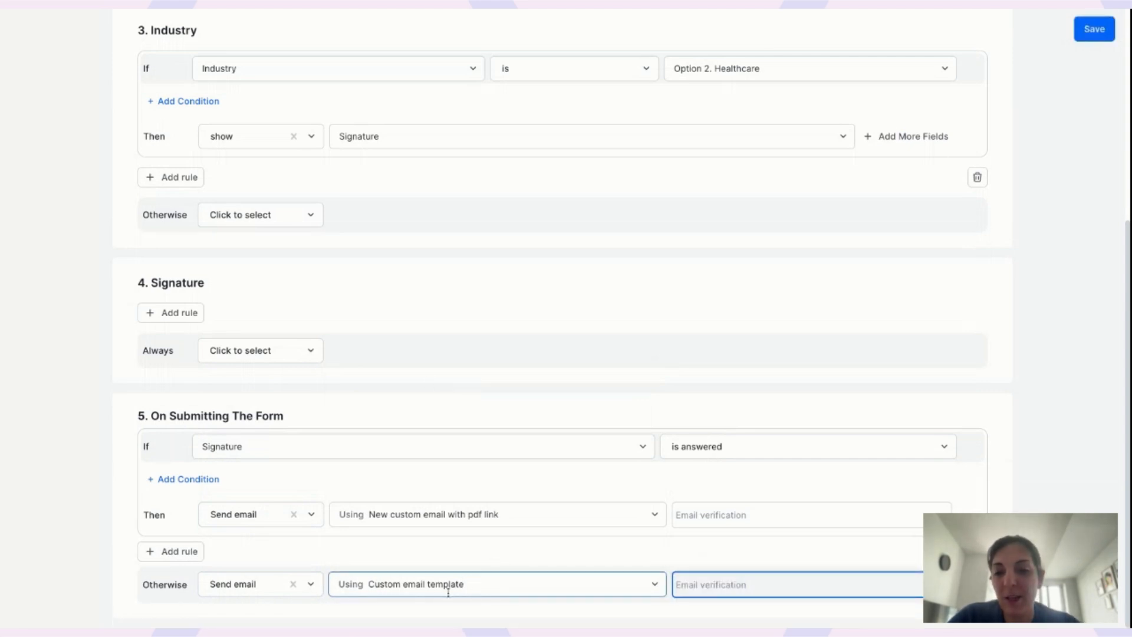
left_click(552, 559)
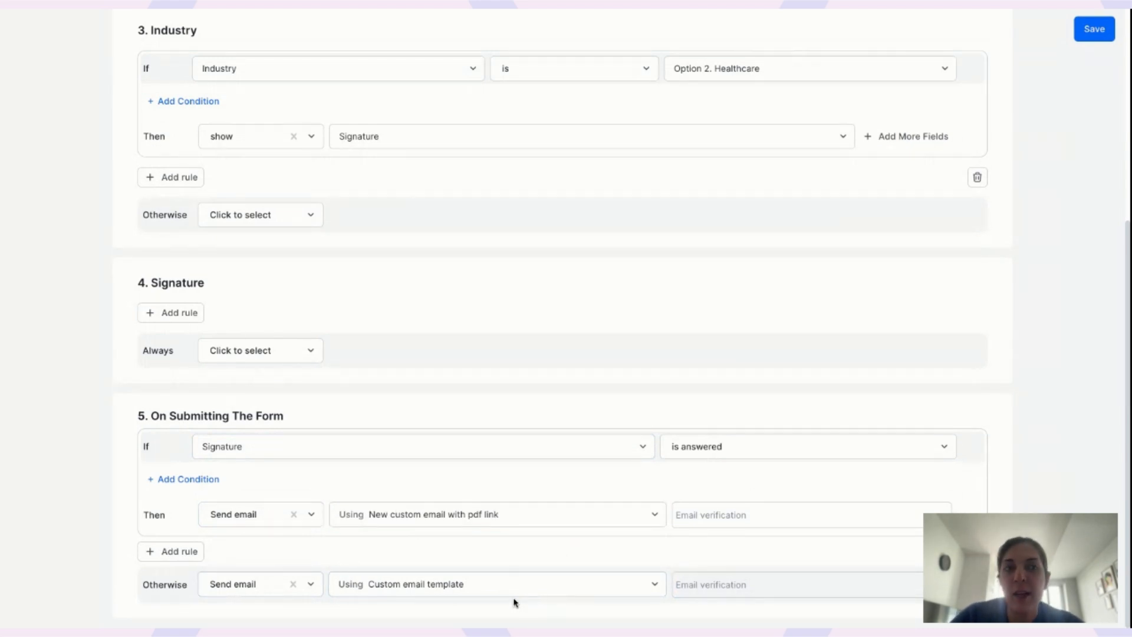
left_click(1095, 29)
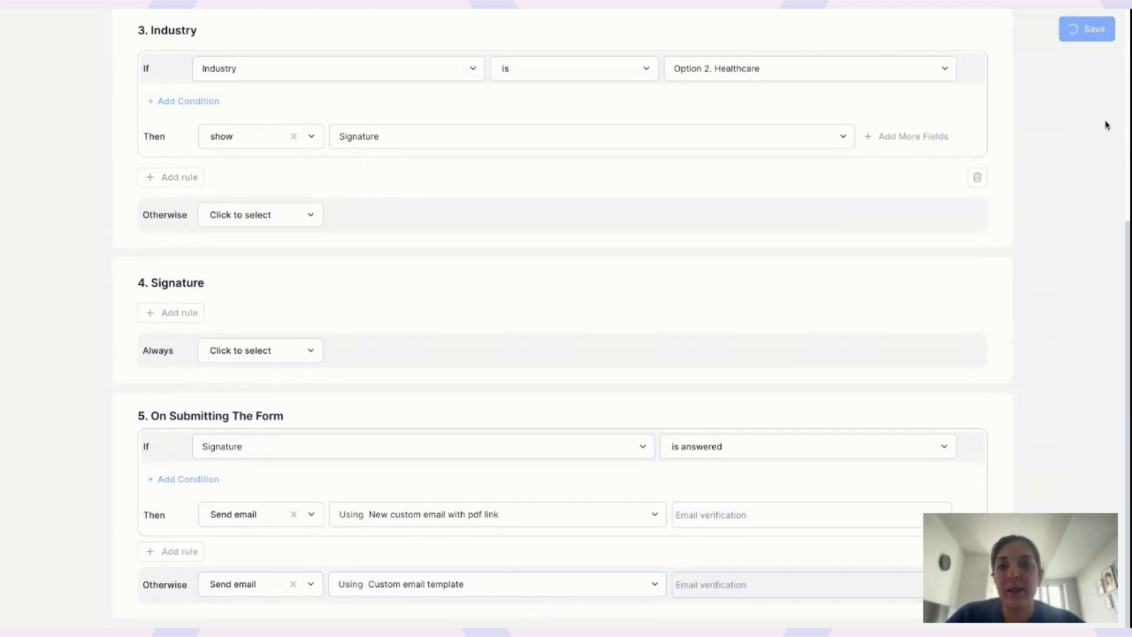